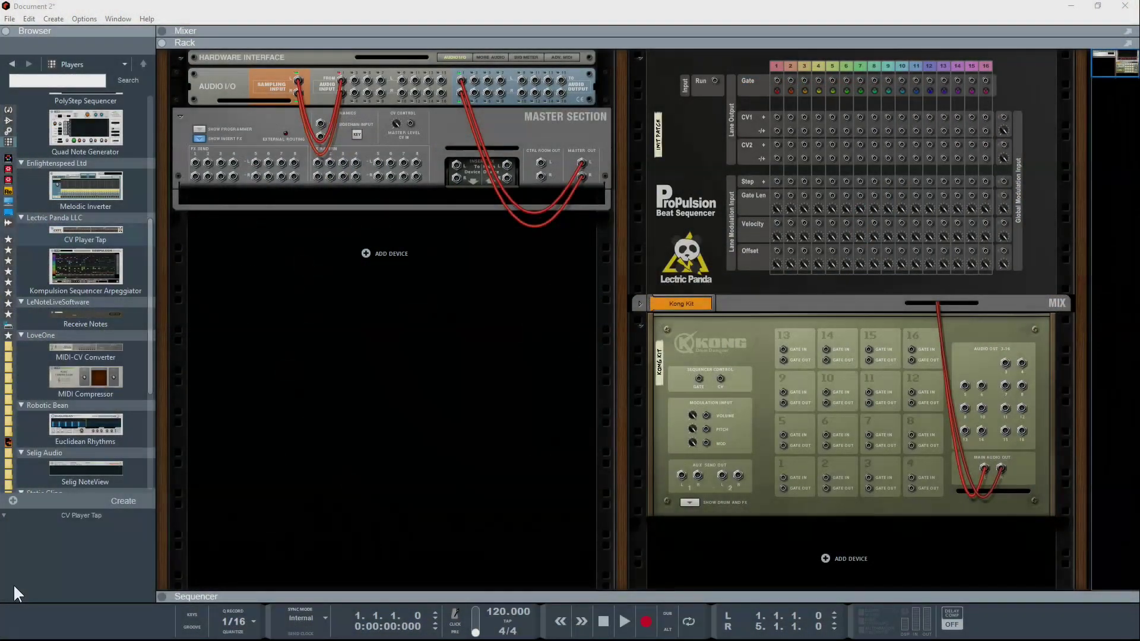
- Add a CV Player Tap to the rack and cable the ProPulsion gate outputs to its matching gate inputs
left_click_drag(137, 240, 829, 63)
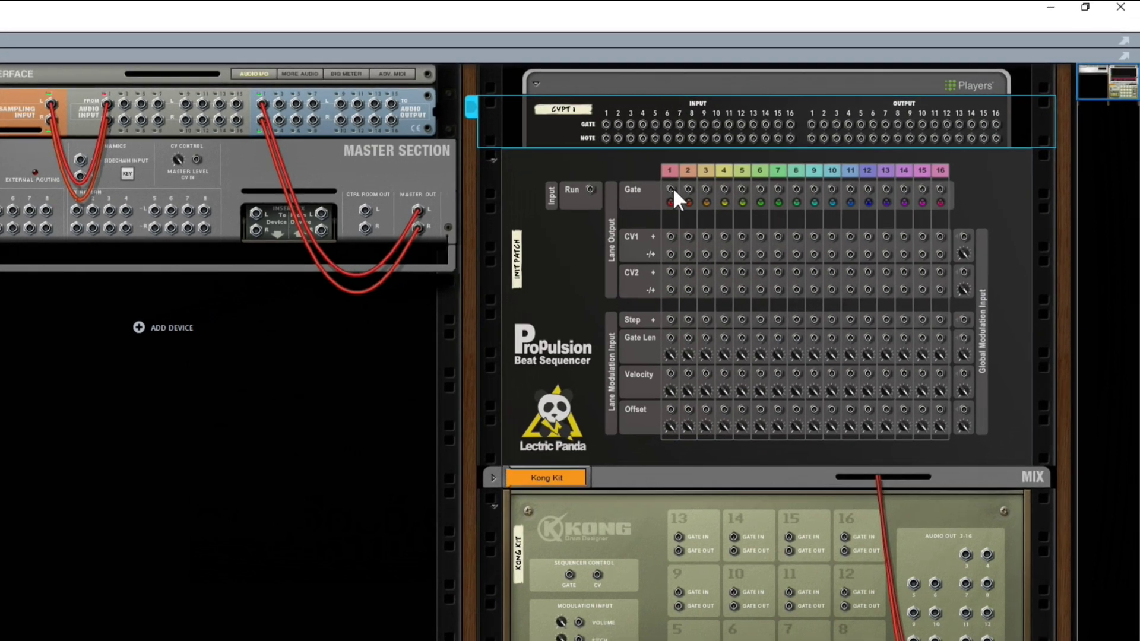
left_click_drag(716, 171, 659, 112)
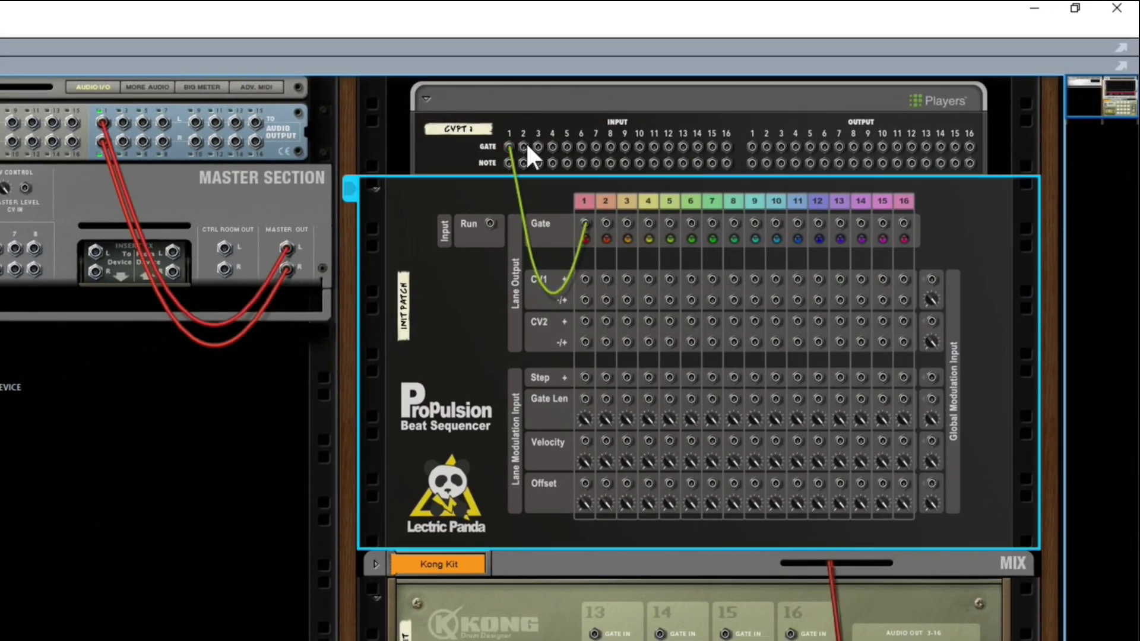
left_click_drag(523, 147, 900, 233)
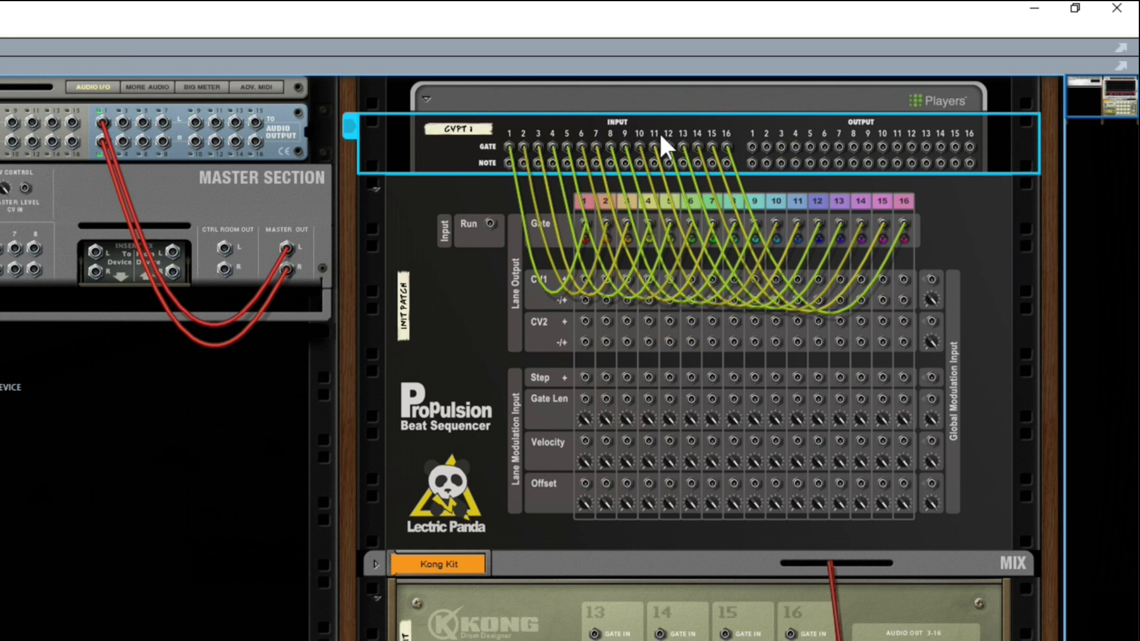
- Return to the front panels and move the CV Player Tap down, just above the Kong Kit
key("Tab")
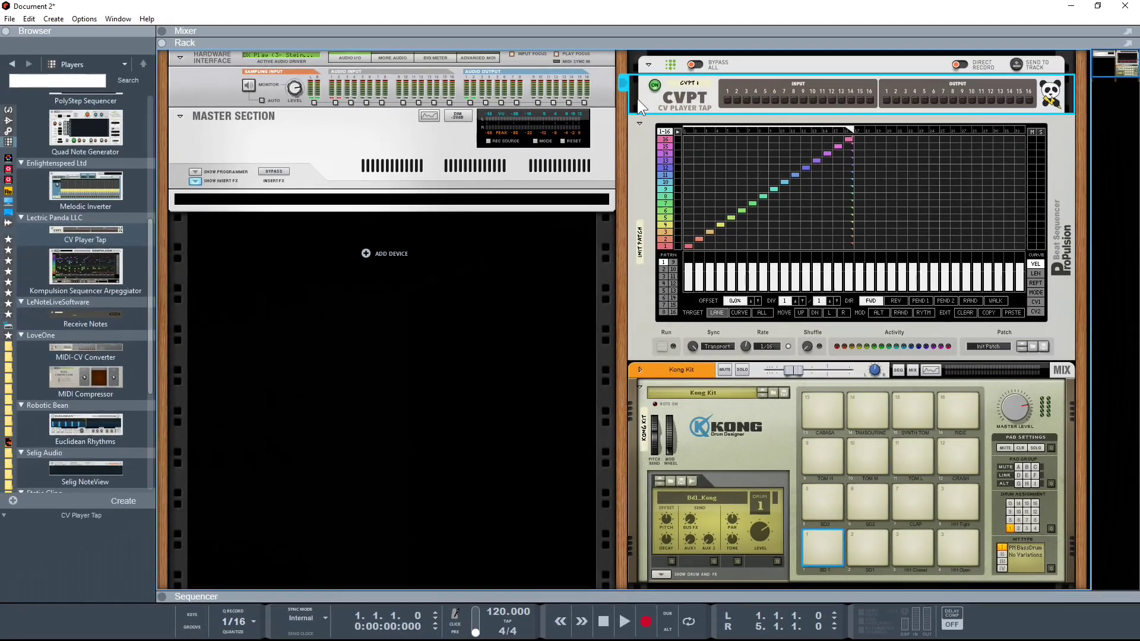
left_click_drag(529, 118, 535, 210)
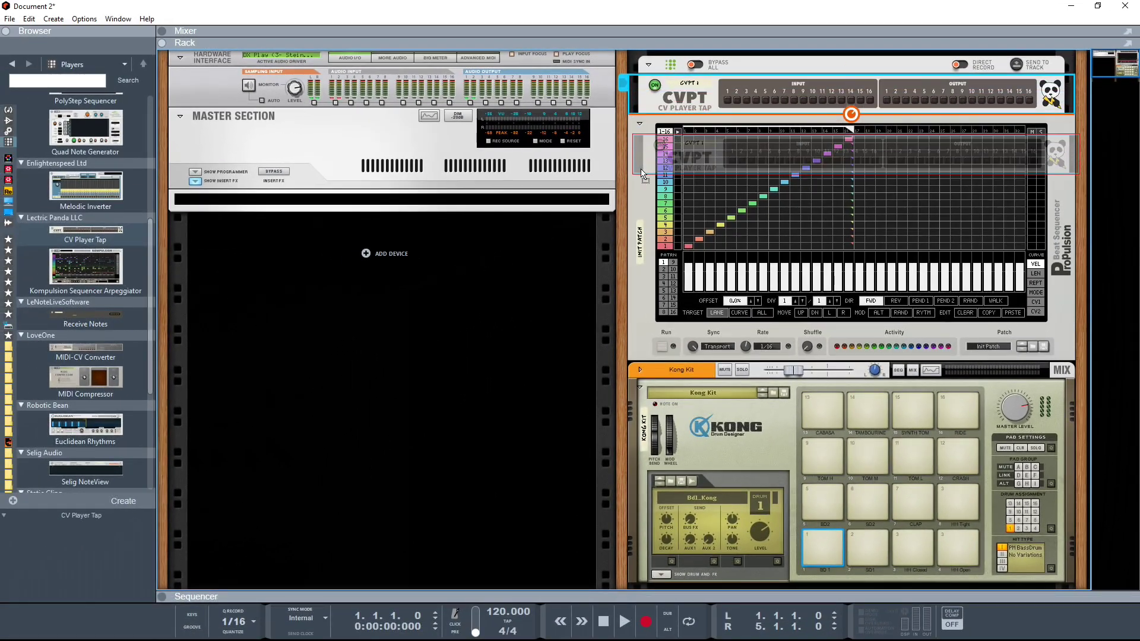
left_click_drag(643, 174, 656, 384)
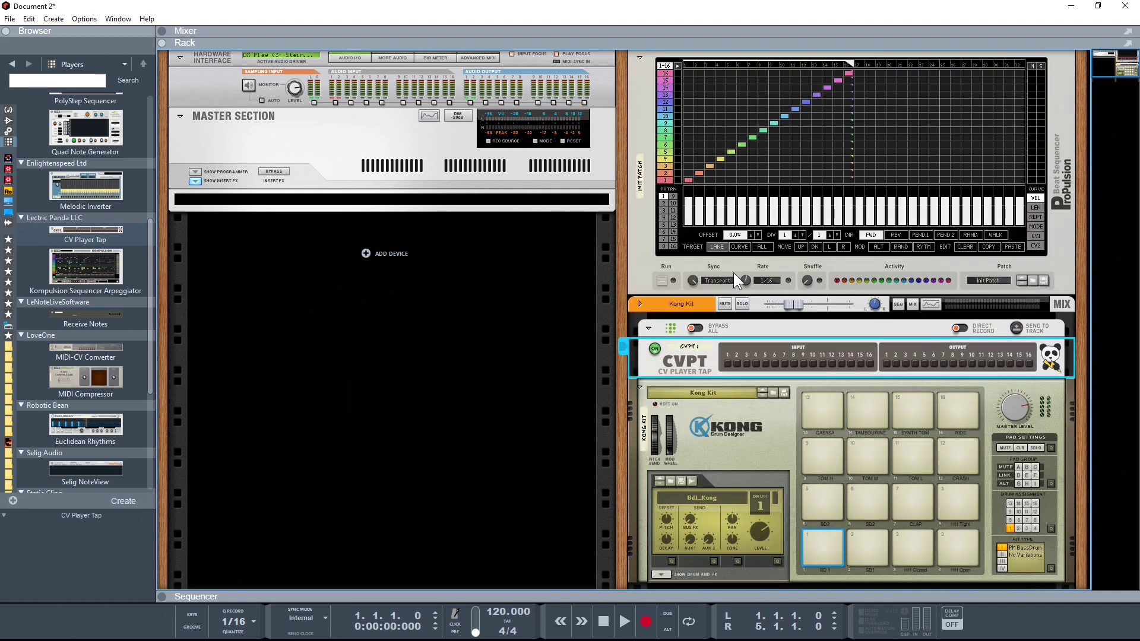
left_click(663, 280)
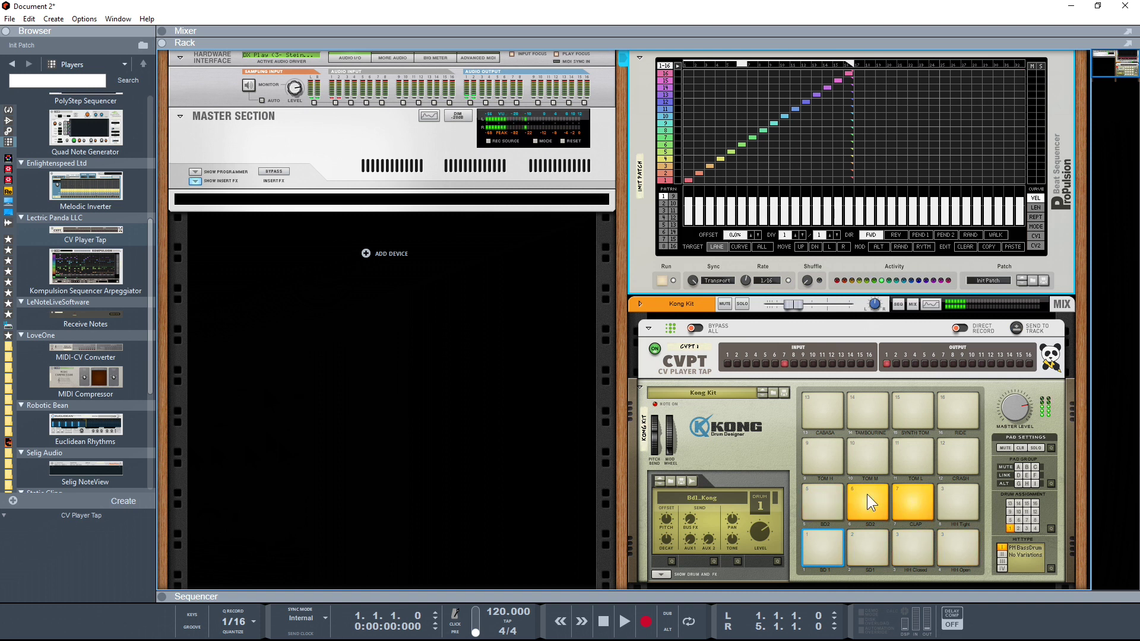
left_click(663, 280)
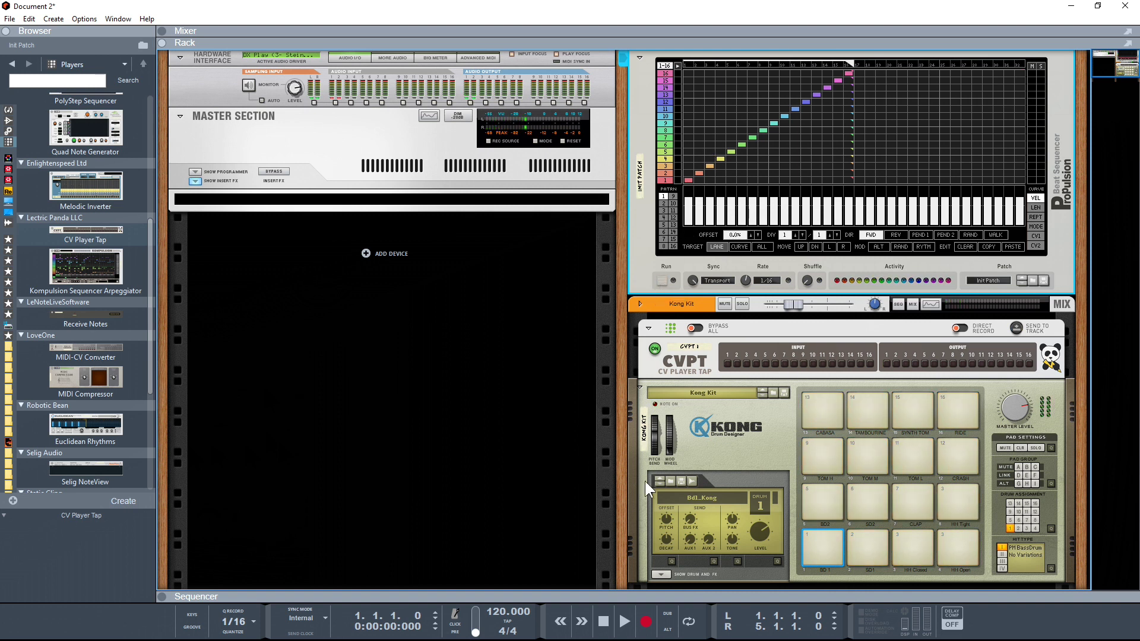
- Show the sequencer below the rack and drag the loop end to bar 8, then back to bar 5
left_click_drag(576, 594, 576, 457)
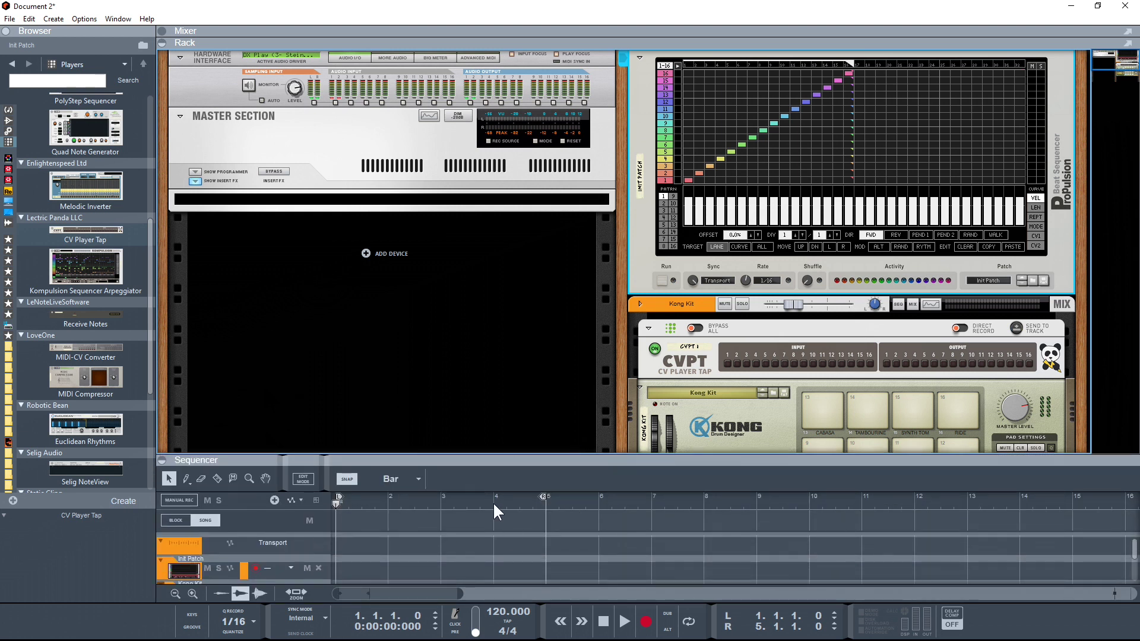
left_click_drag(542, 500, 734, 505)
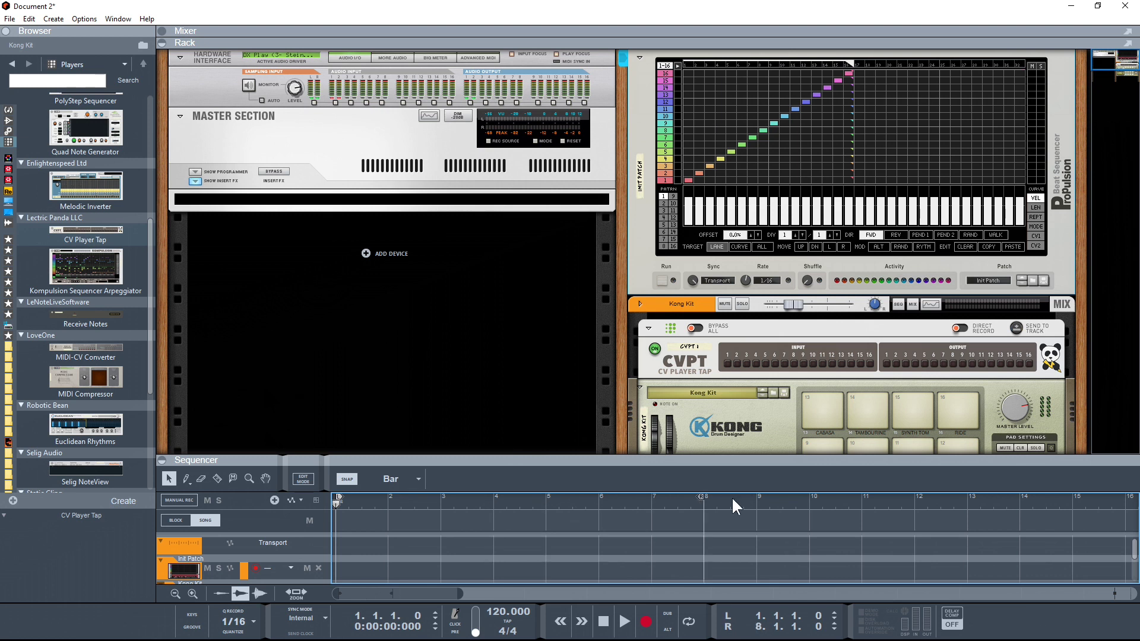
mouse_move(647, 518)
left_mouse_down()
mouse_move(378, 512)
mouse_move(522, 519)
left_mouse_up()
left_click(1018, 334)
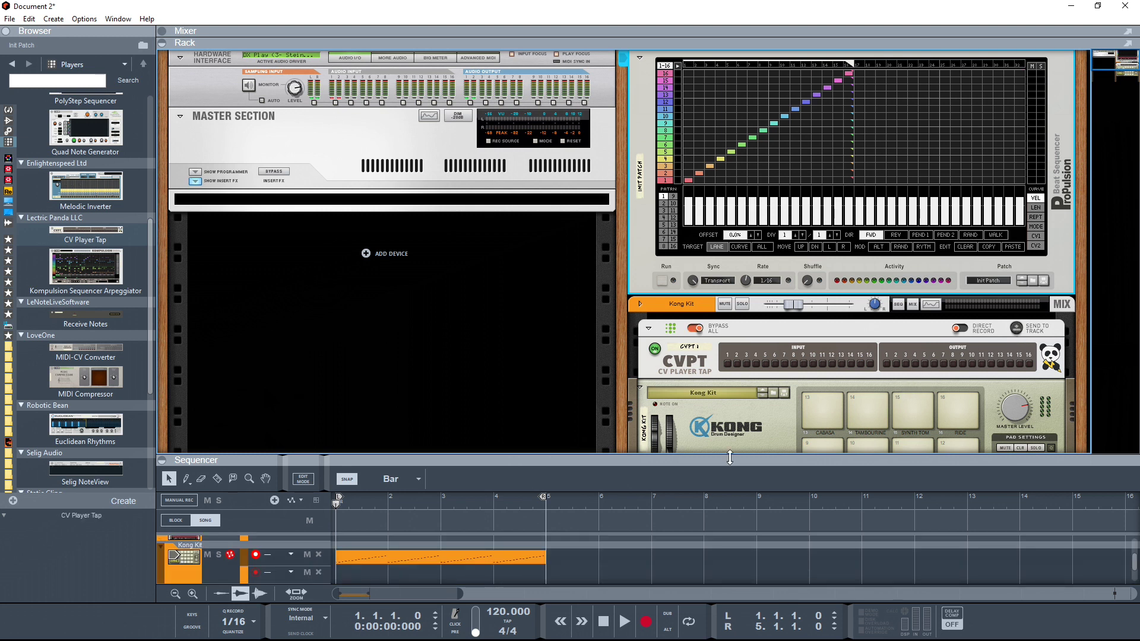
- Open the Kong Kit clip in Edit Mode and enlarge the sequencer to view all its notes
double_click(419, 560)
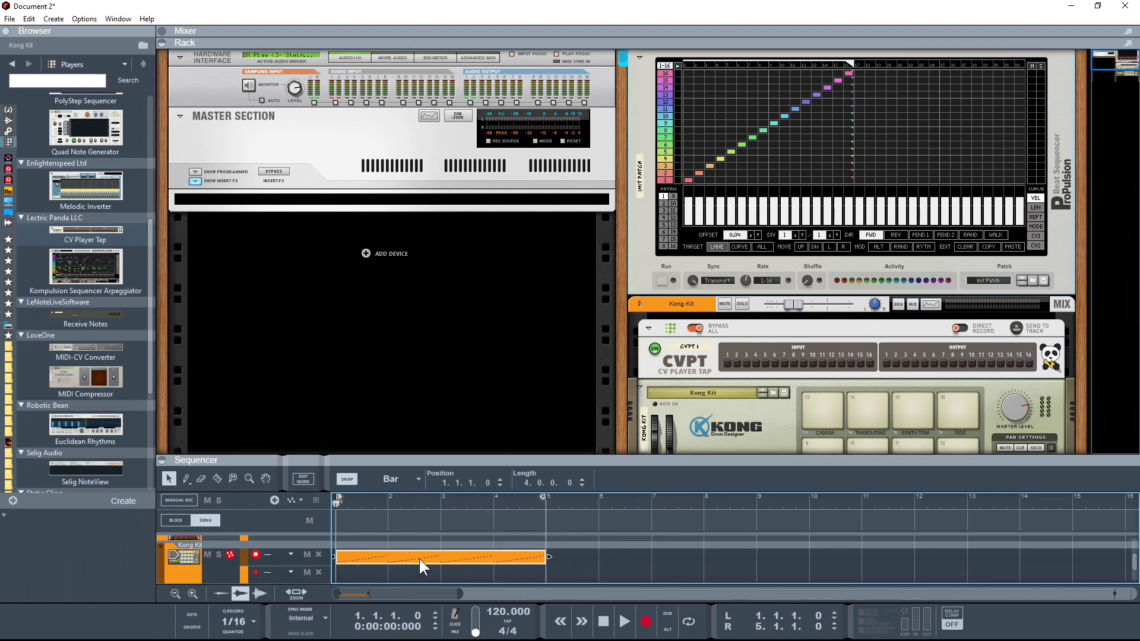
left_click_drag(484, 460, 474, 565)
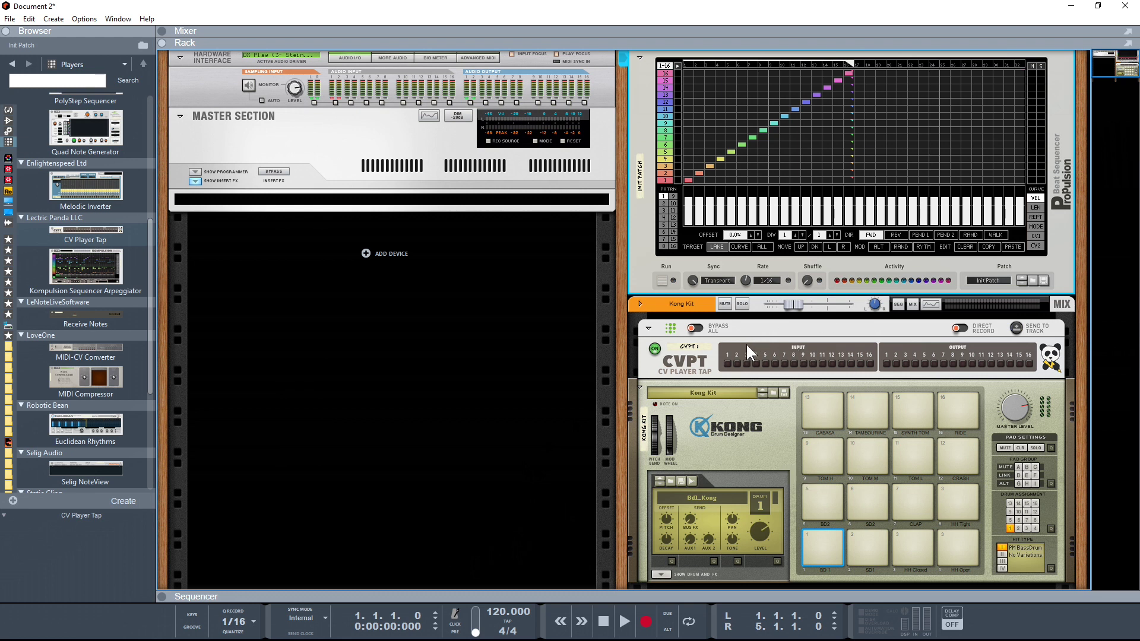
- Swap Kong for a Redrum Drum Computer (Disco Kit RDK) from Instruments, then run the ProPulsion pattern
left_click(774, 420)
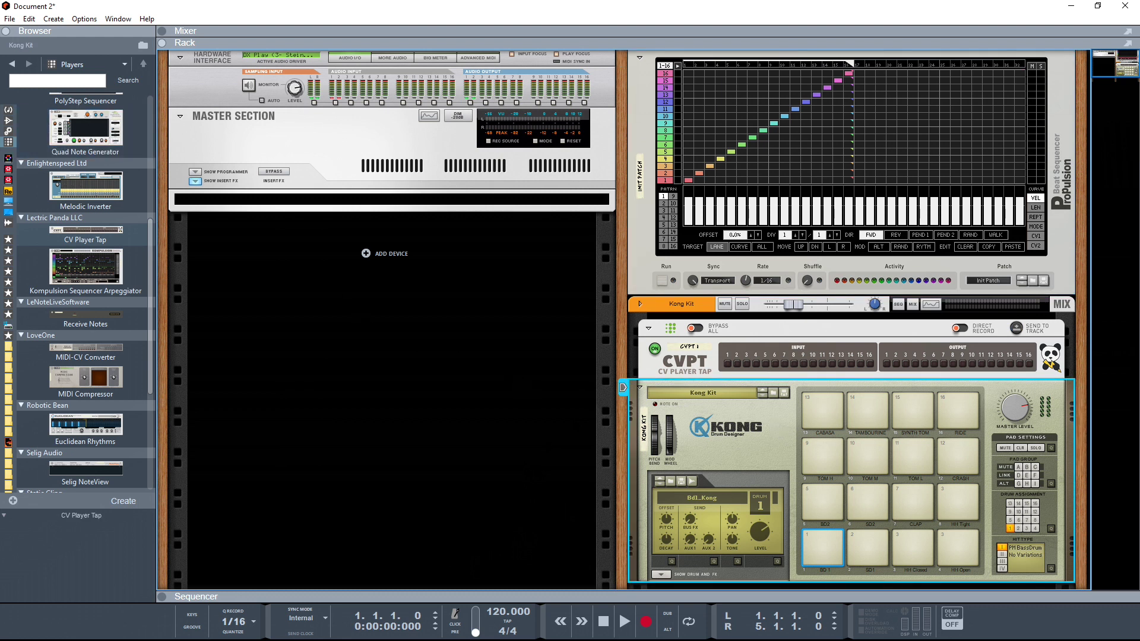
left_click(9, 110)
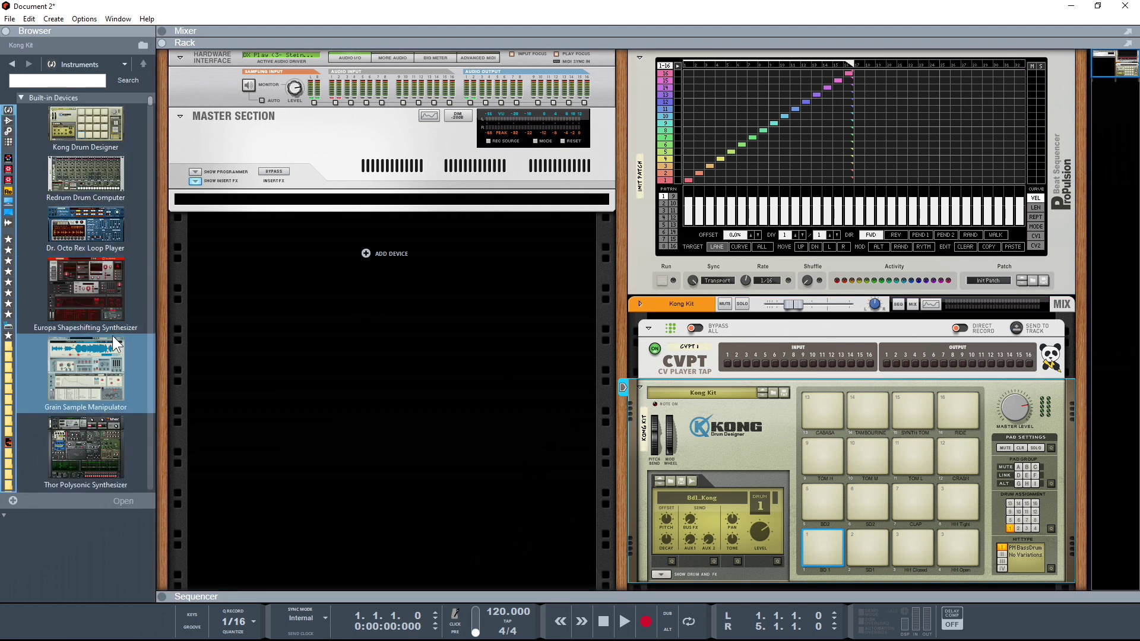
left_click_drag(69, 181, 829, 492)
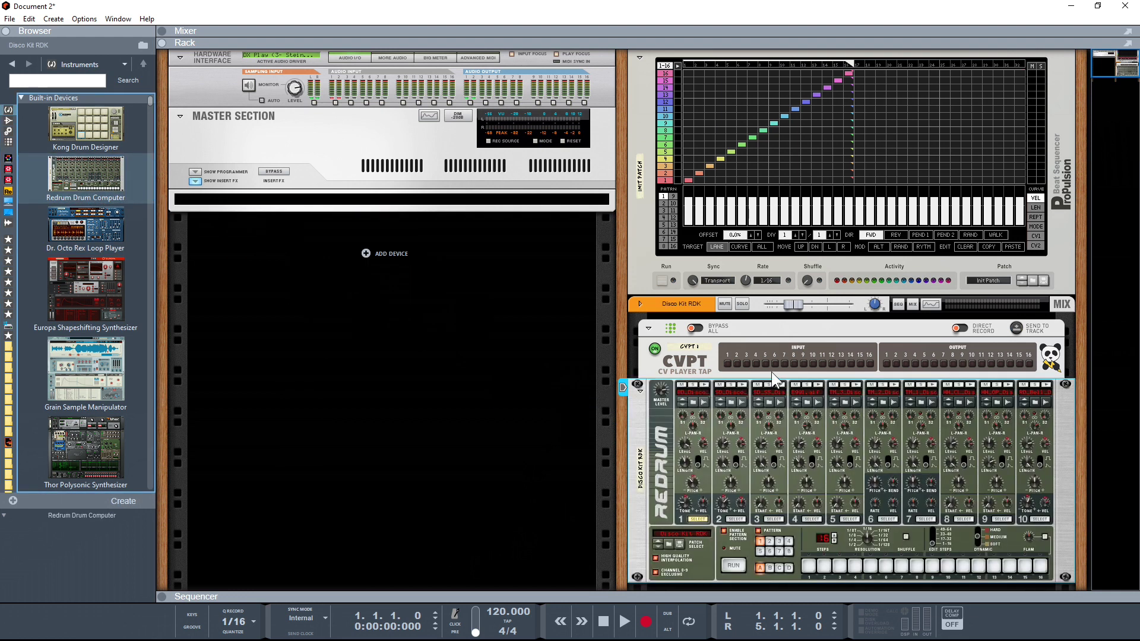
left_click(661, 284)
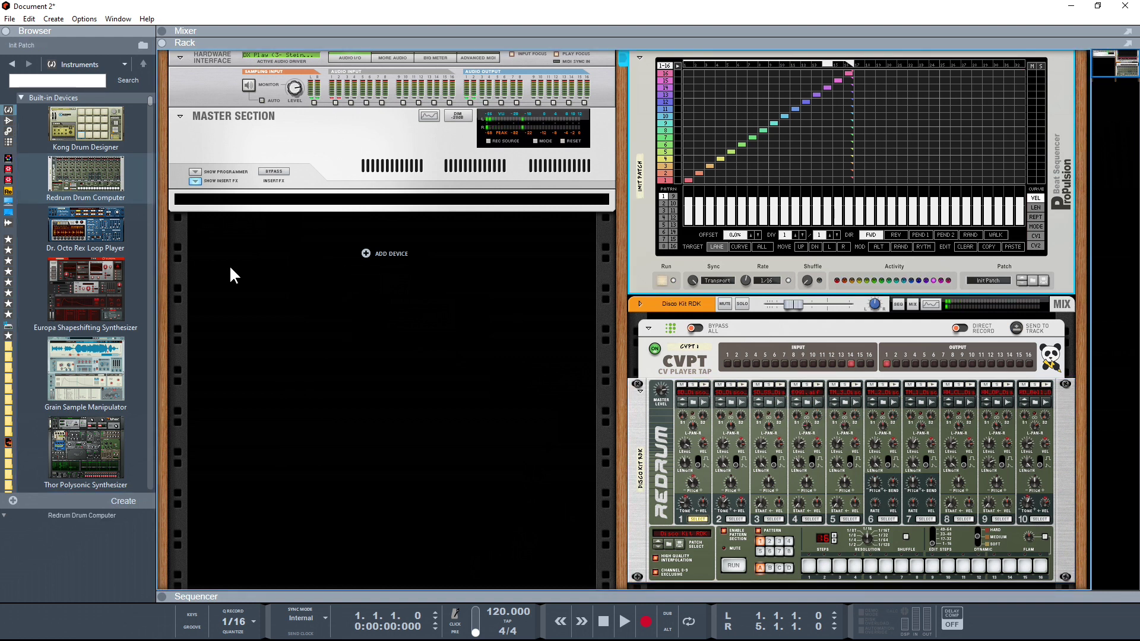
- Drag Rytmik Drum Machine from the Instruments list onto the Redrum, loading the Old Tape kit
scroll(121, 384, "down", 5)
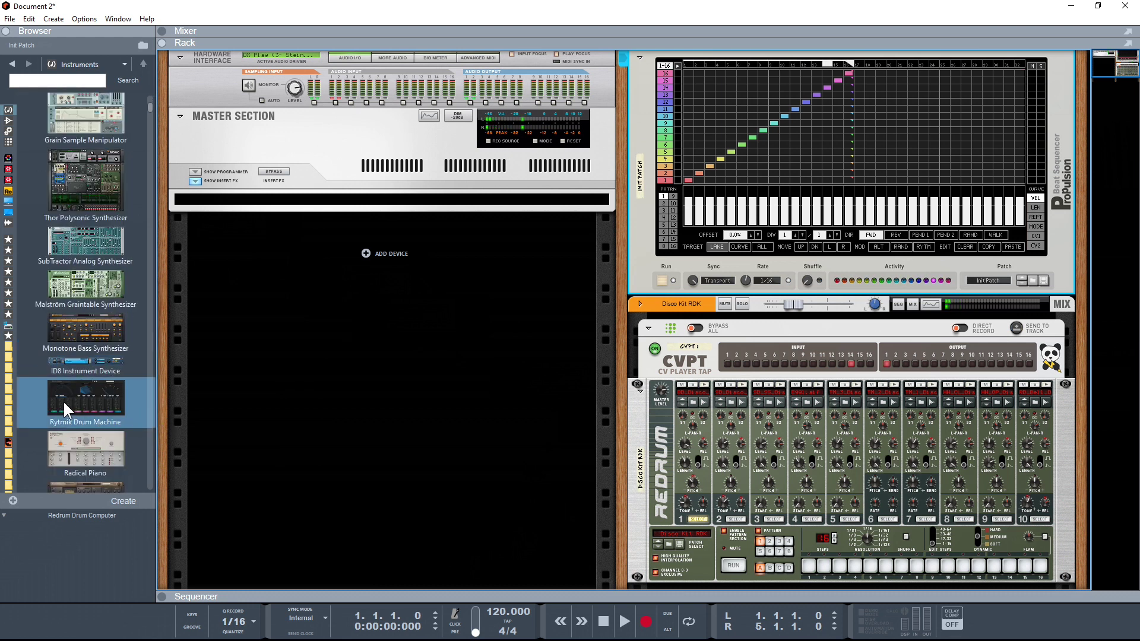
mouse_move(64, 407)
left_mouse_down()
mouse_move(360, 403)
mouse_move(748, 439)
left_mouse_up()
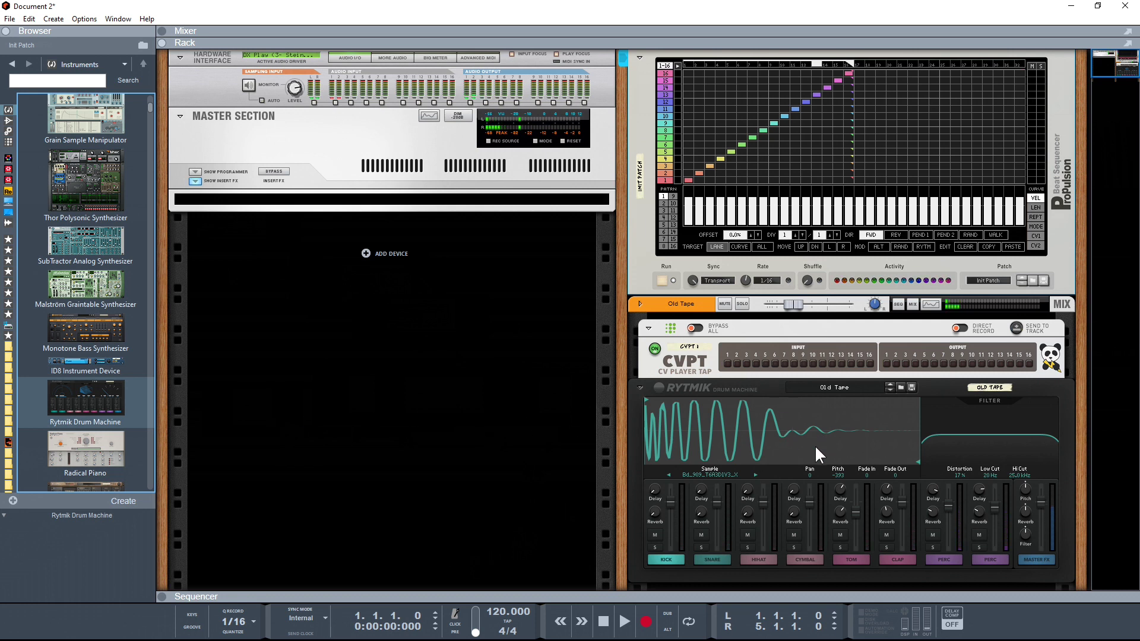
scroll(814, 444, "down", 2)
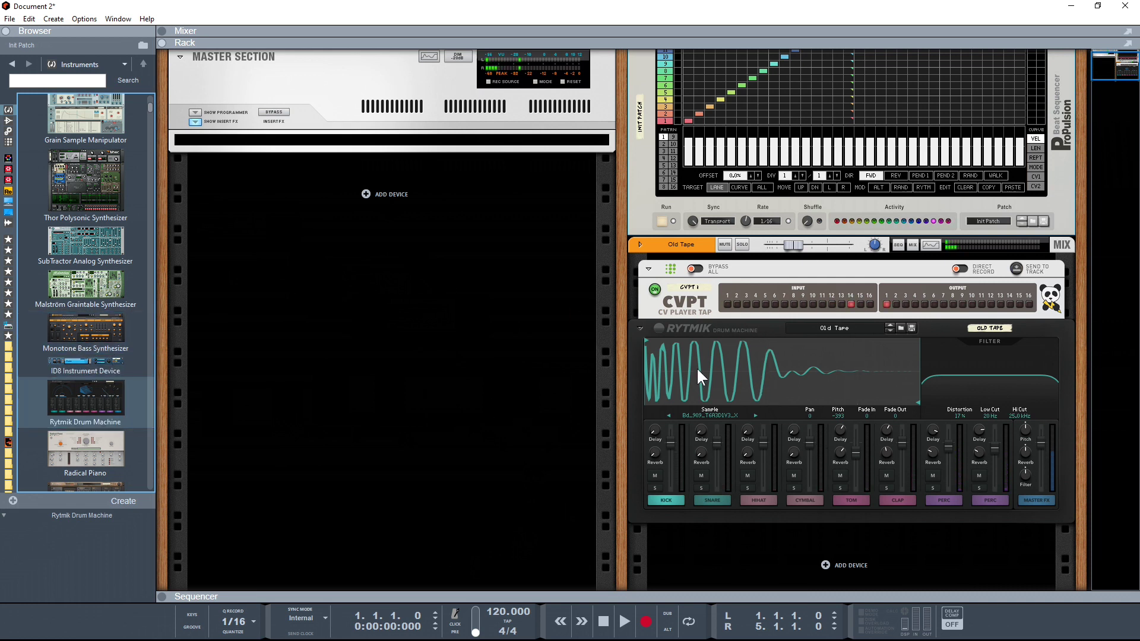
- Combine the Rytmik into Combinator 1 and place the CV Player Tap first inside it
left_click(637, 370)
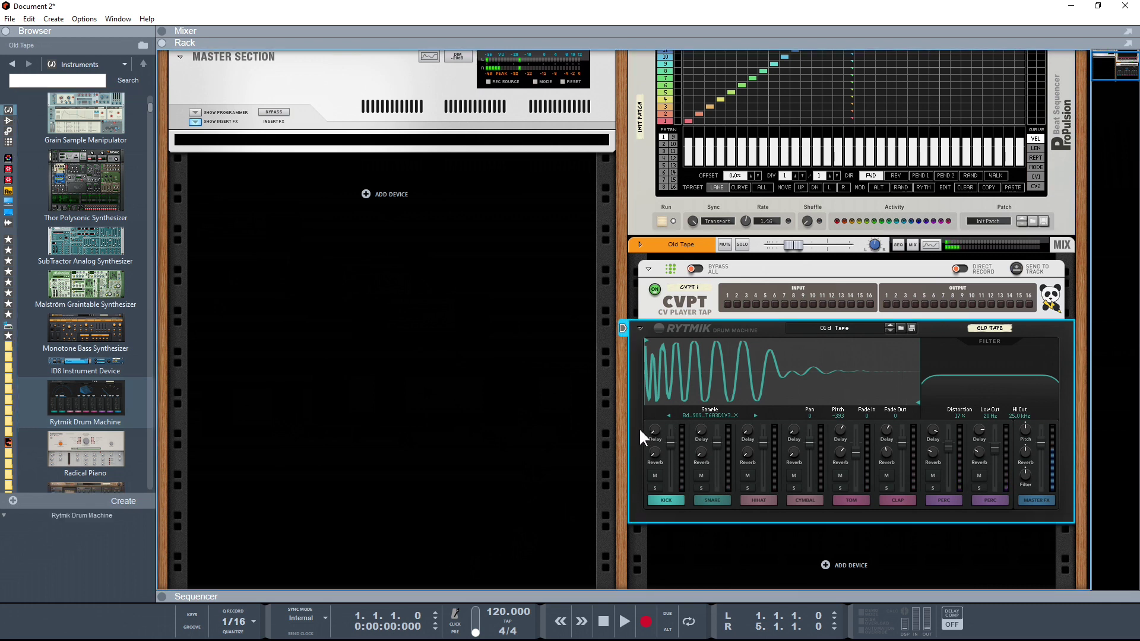
right_click(638, 382)
left_click(683, 365)
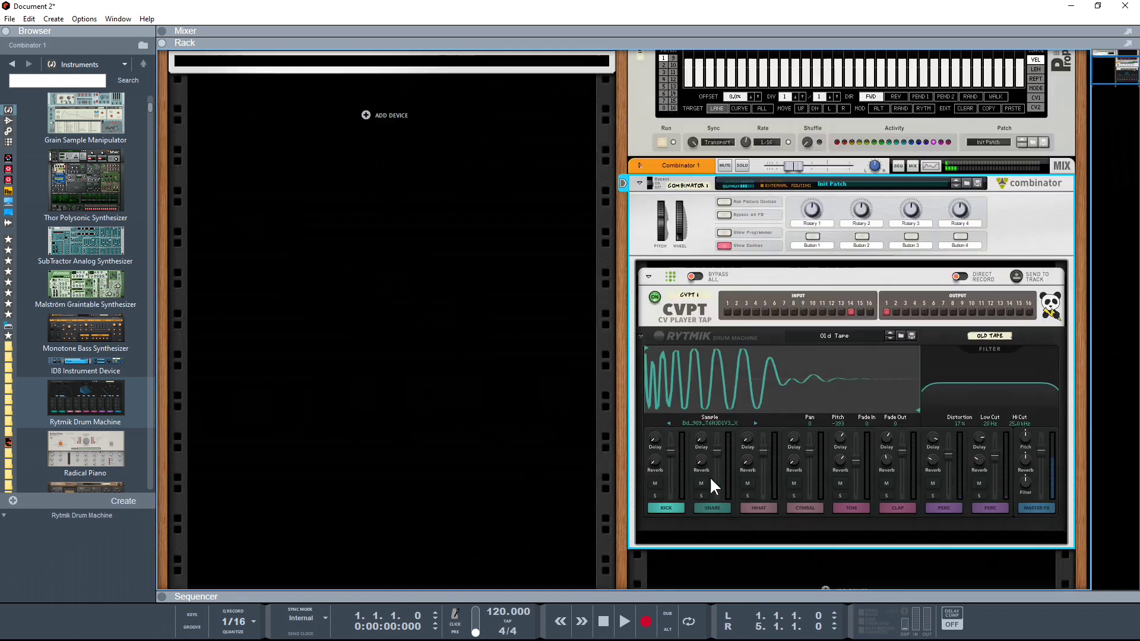
left_click_drag(702, 299, 707, 193)
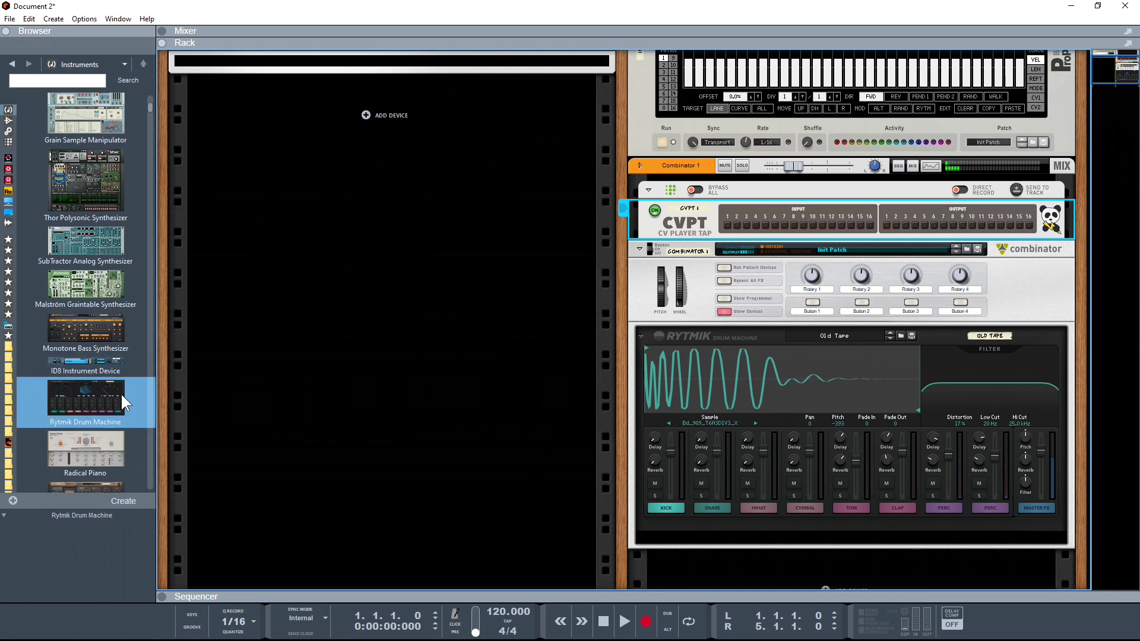
scroll(121, 404, "down", 10)
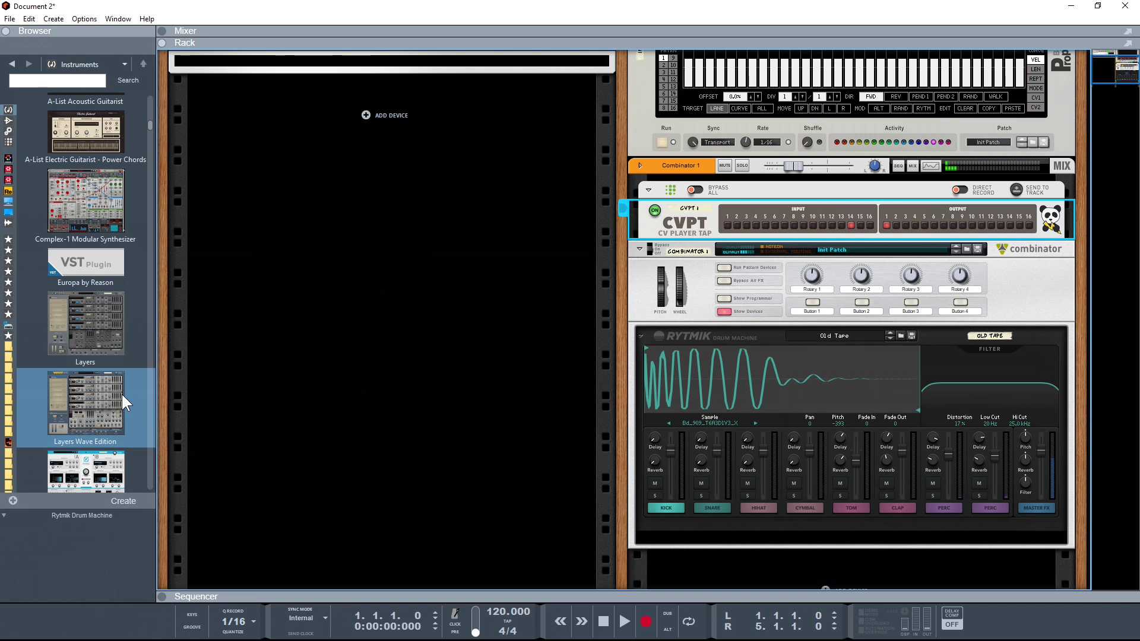
- Add an Umpf Club Drums machine with the Raw Power Kit to the rack
scroll(121, 393, "down", 5)
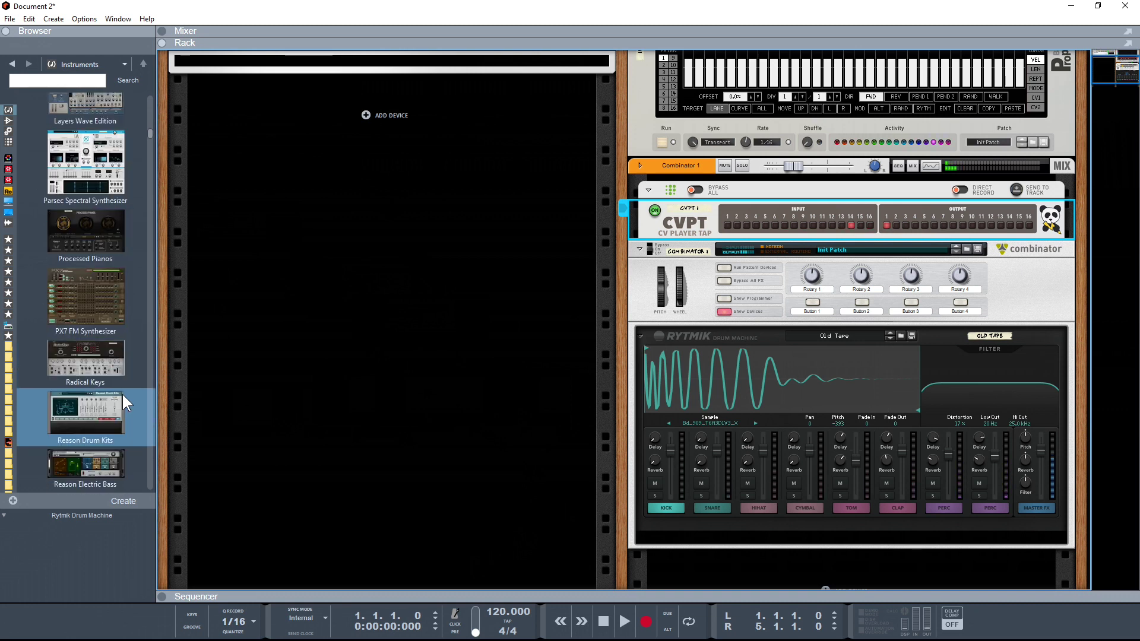
scroll(123, 393, "down", 5)
left_click_drag(123, 386, 467, 312)
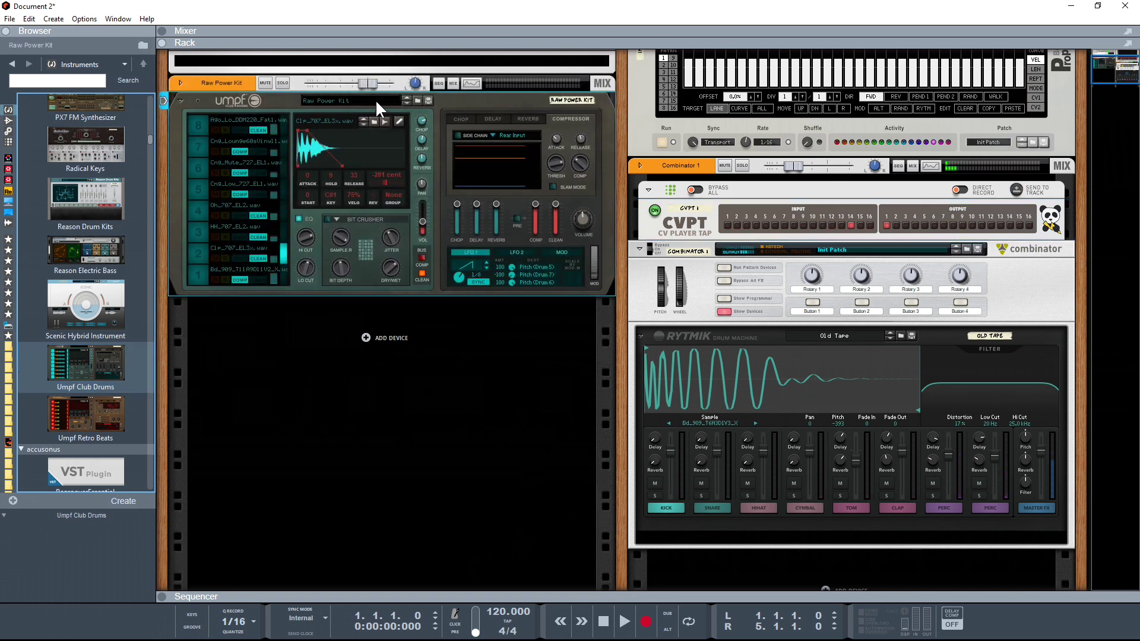
- Start renaming the Raw Power Kit mix channel to 'umpf'
left_click(224, 84)
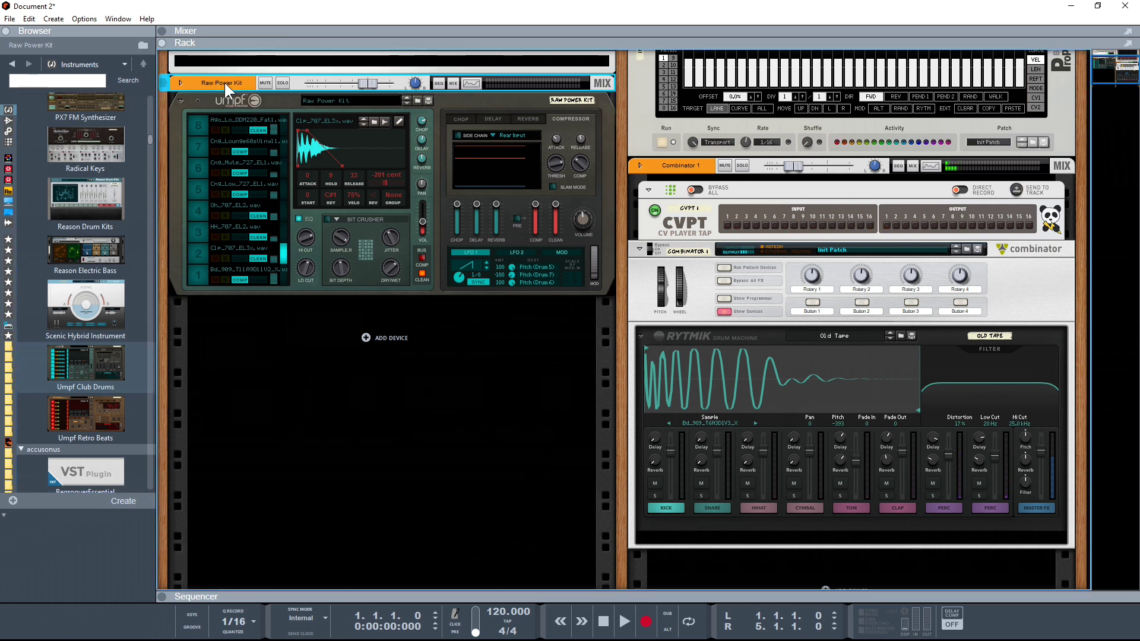
double_click(225, 84)
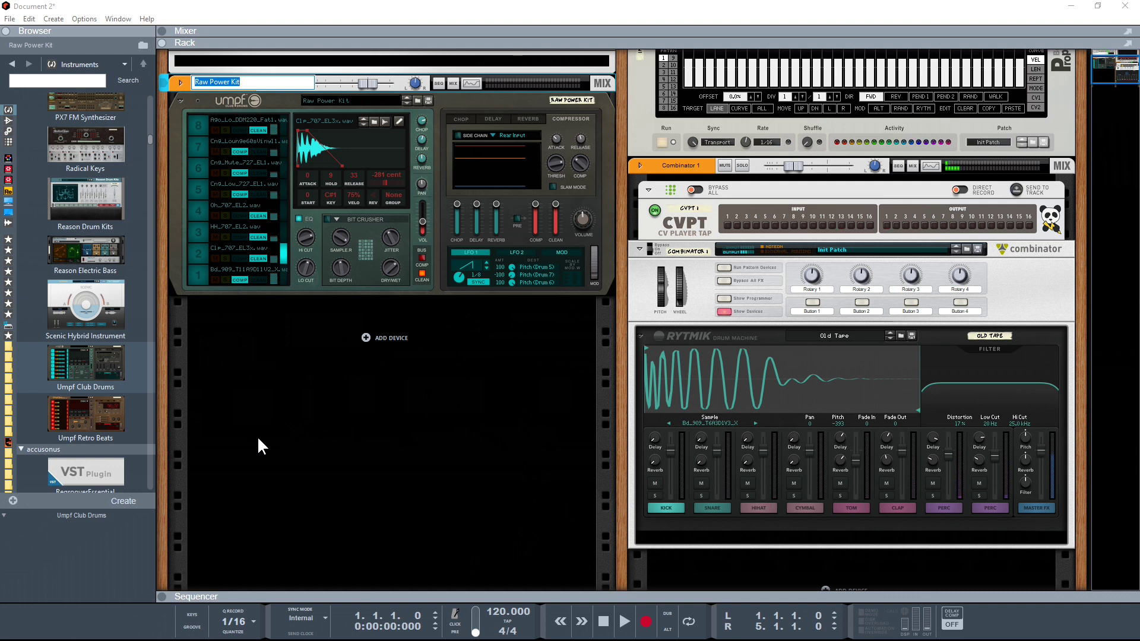
type("umpf")
- Confirm the name 'umpf' and move the Umpf kit into the Combinator below Rytmik
left_click(190, 97)
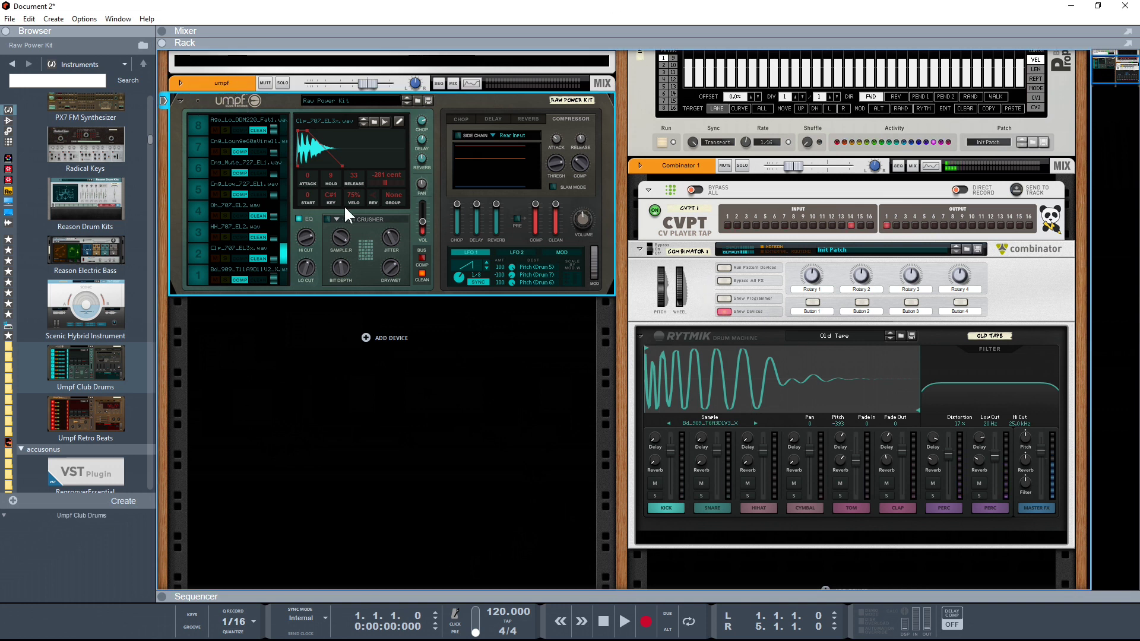
mouse_move(208, 109)
left_mouse_down()
mouse_move(418, 312)
mouse_move(577, 407)
mouse_move(681, 522)
left_mouse_up()
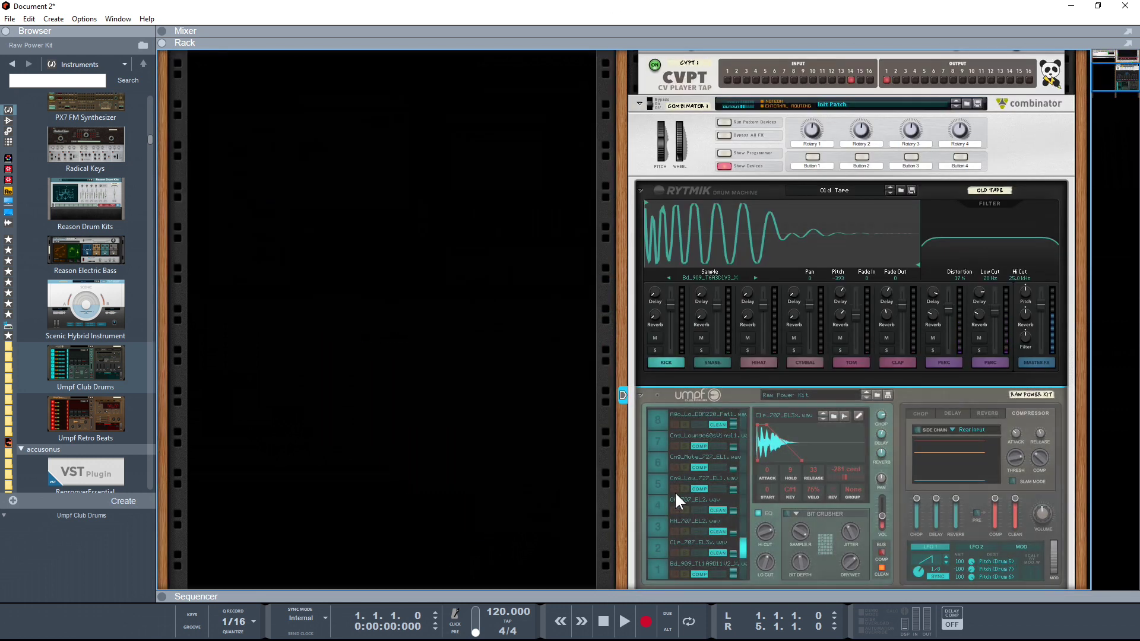
scroll(454, 254, "up", 5)
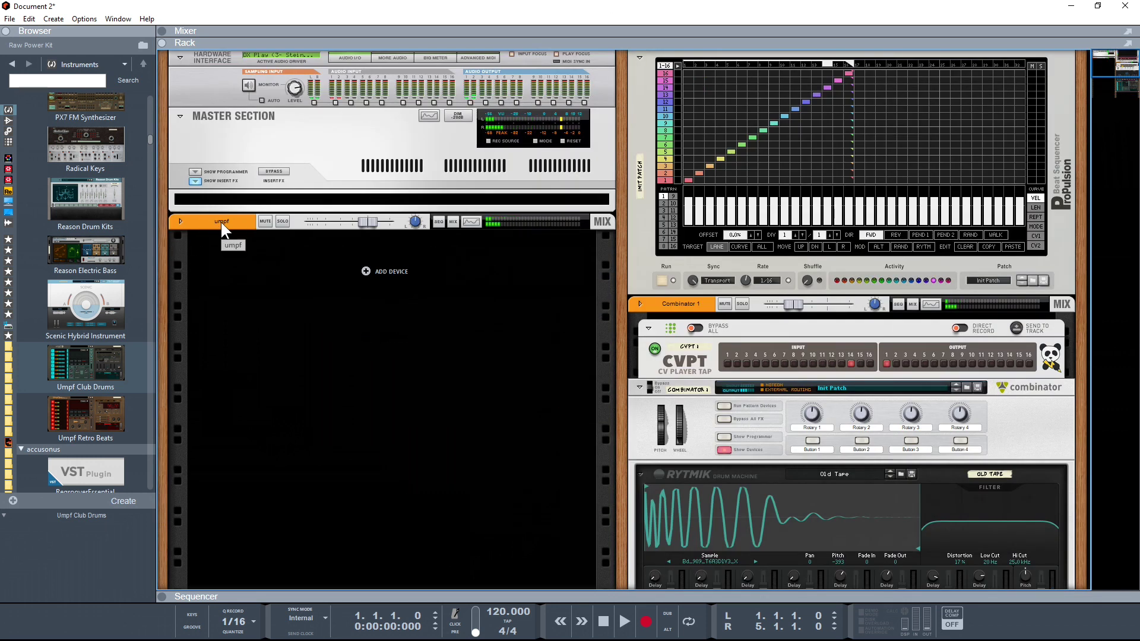
- Place the umpf mix channel just above Combinator 1
left_click_drag(222, 225, 643, 318)
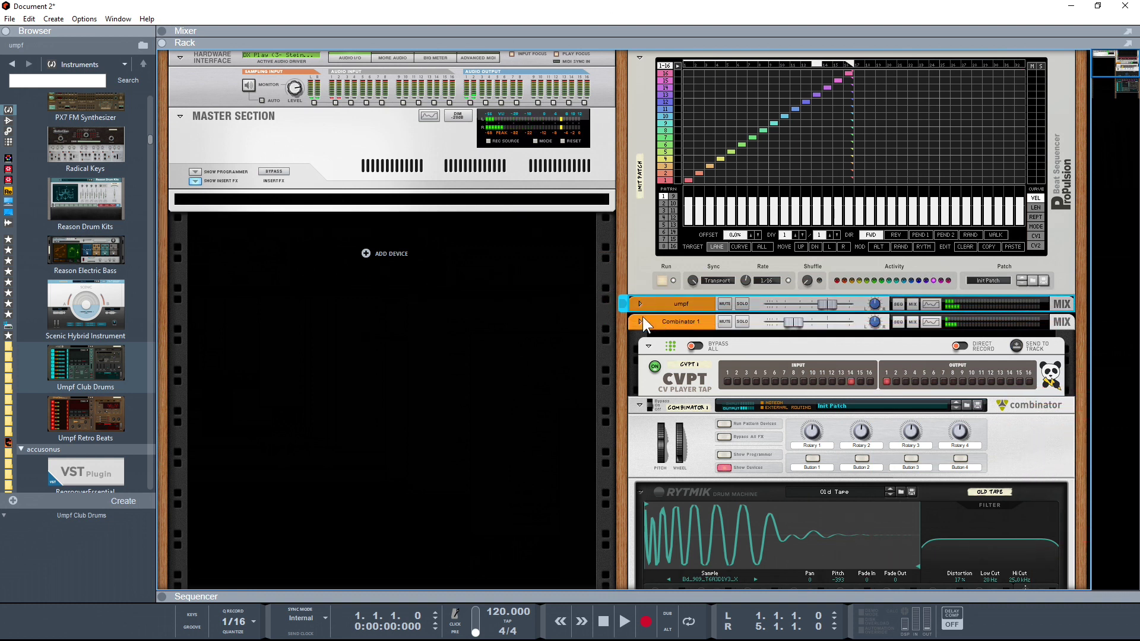
scroll(693, 405, "down", 4)
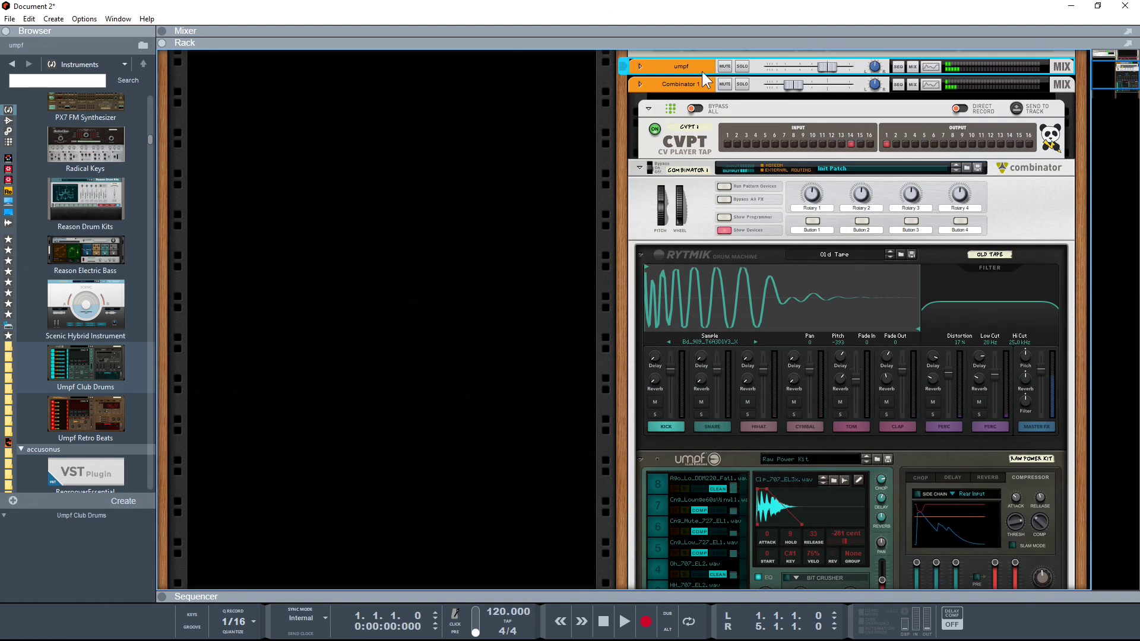
scroll(667, 338, "down", 2)
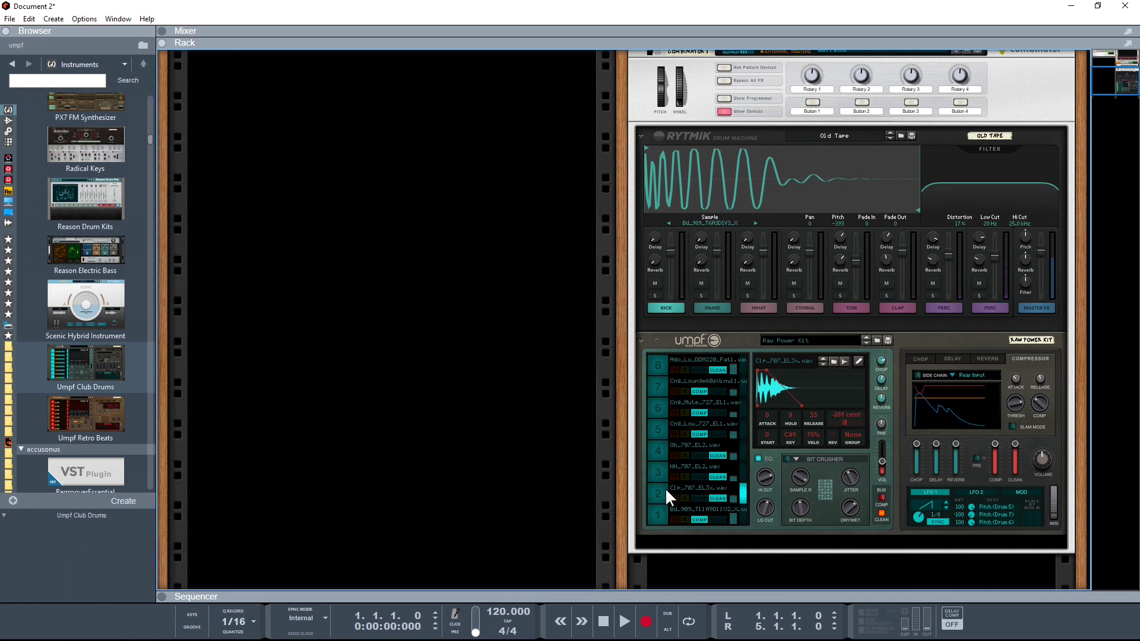
scroll(708, 338, "up", 3)
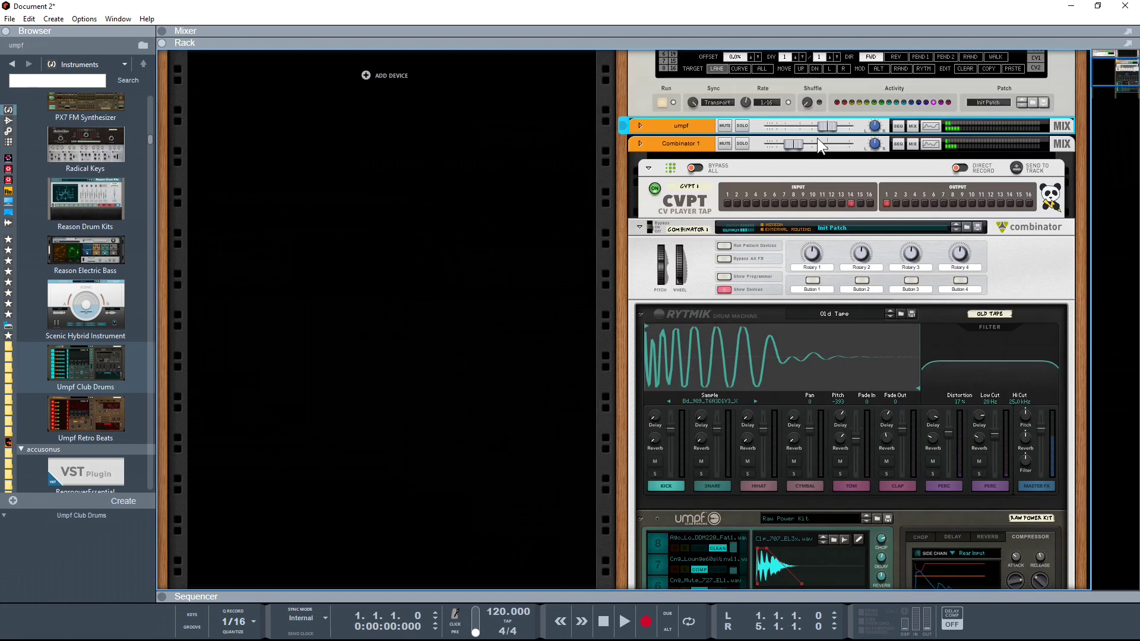
scroll(682, 439, "down", 2)
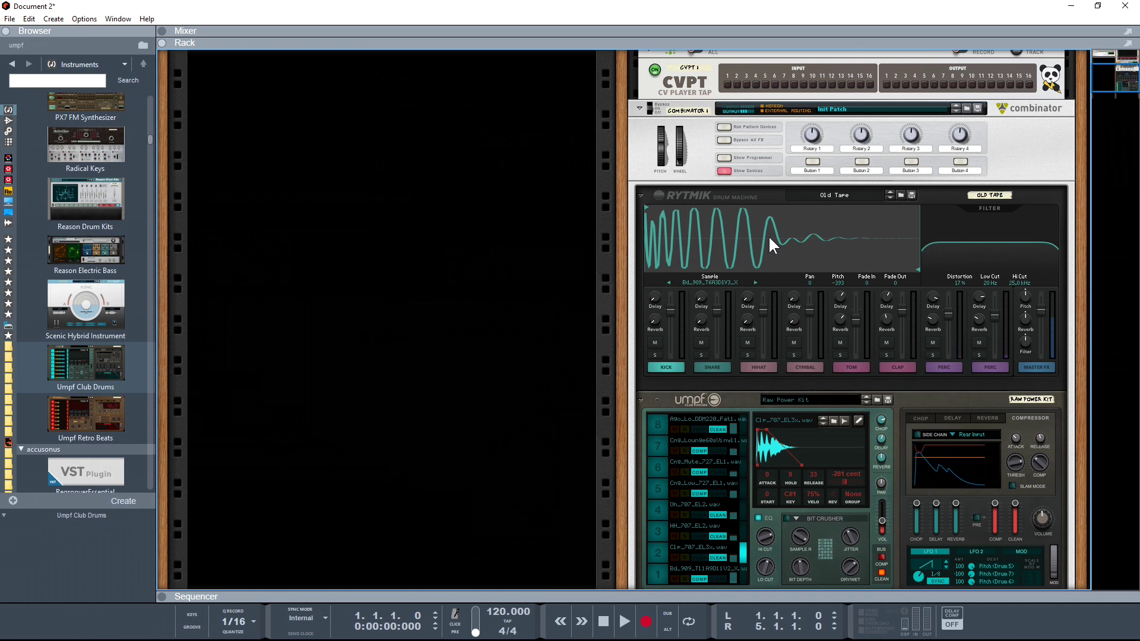
- In the Combinator Programmer, lower Old Tape's Key Range Hi to just below A1
left_click(723, 157)
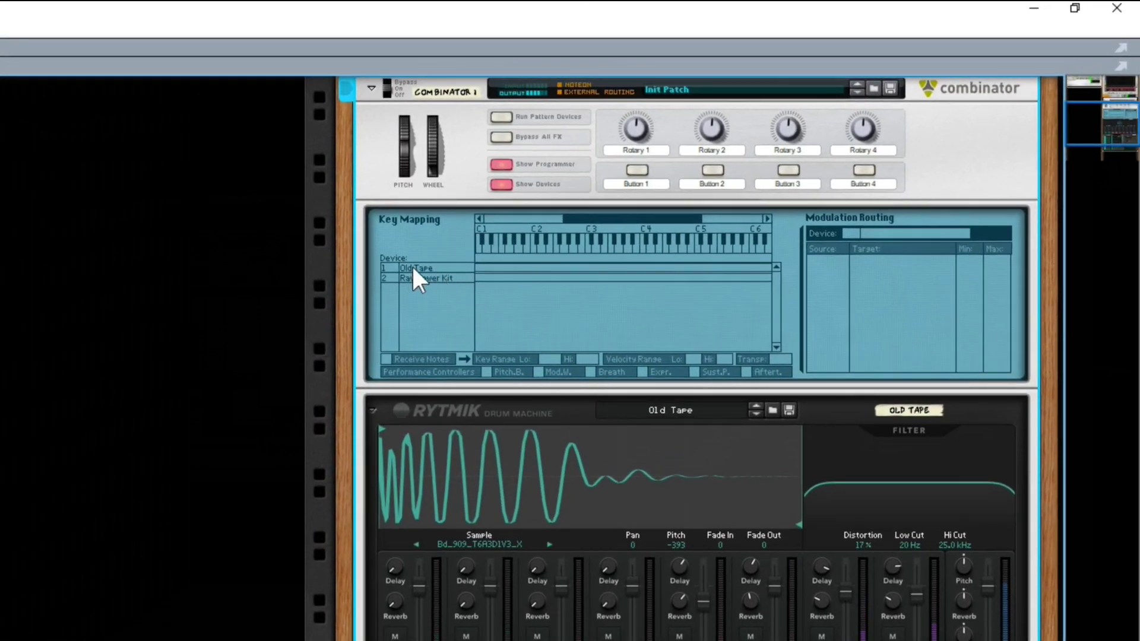
left_click(475, 245)
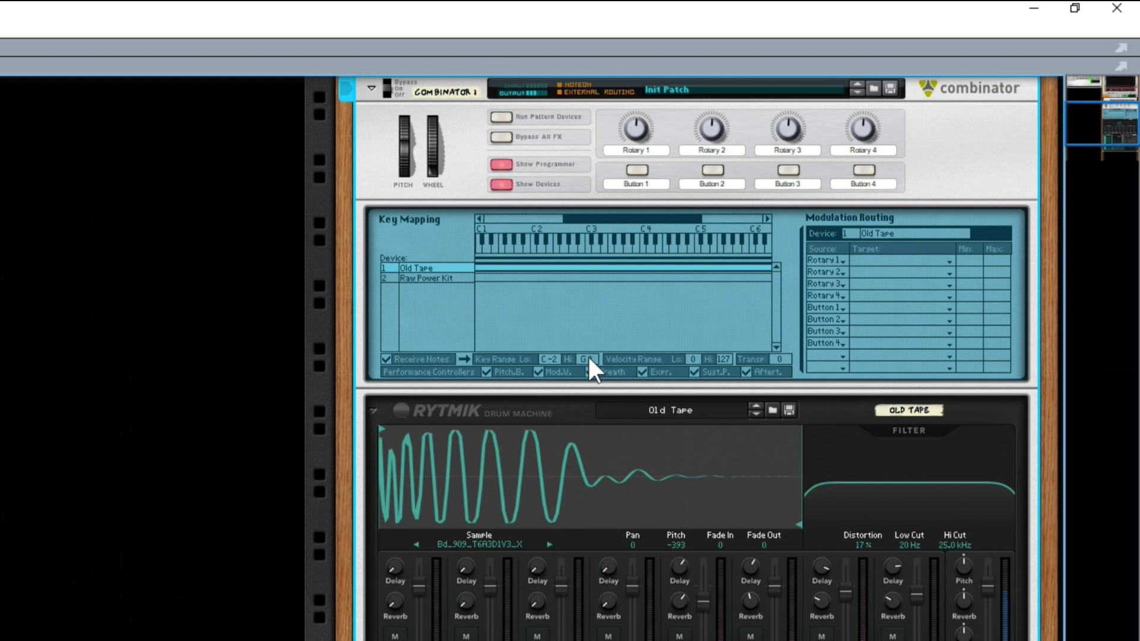
left_click_drag(588, 358, 576, 507)
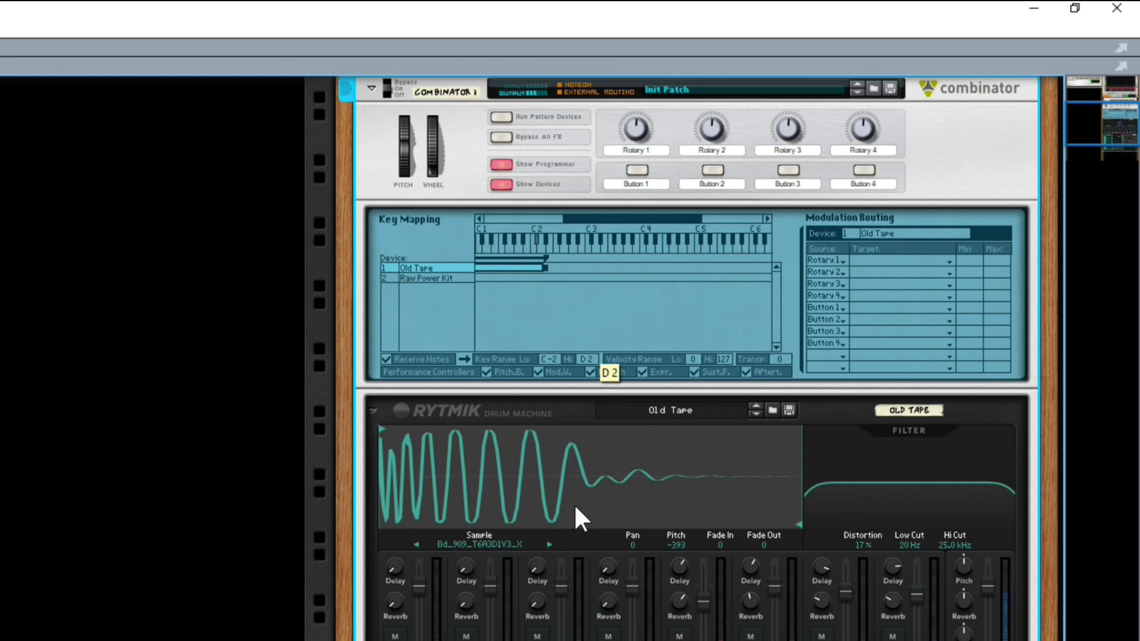
left_click_drag(573, 503, 571, 515)
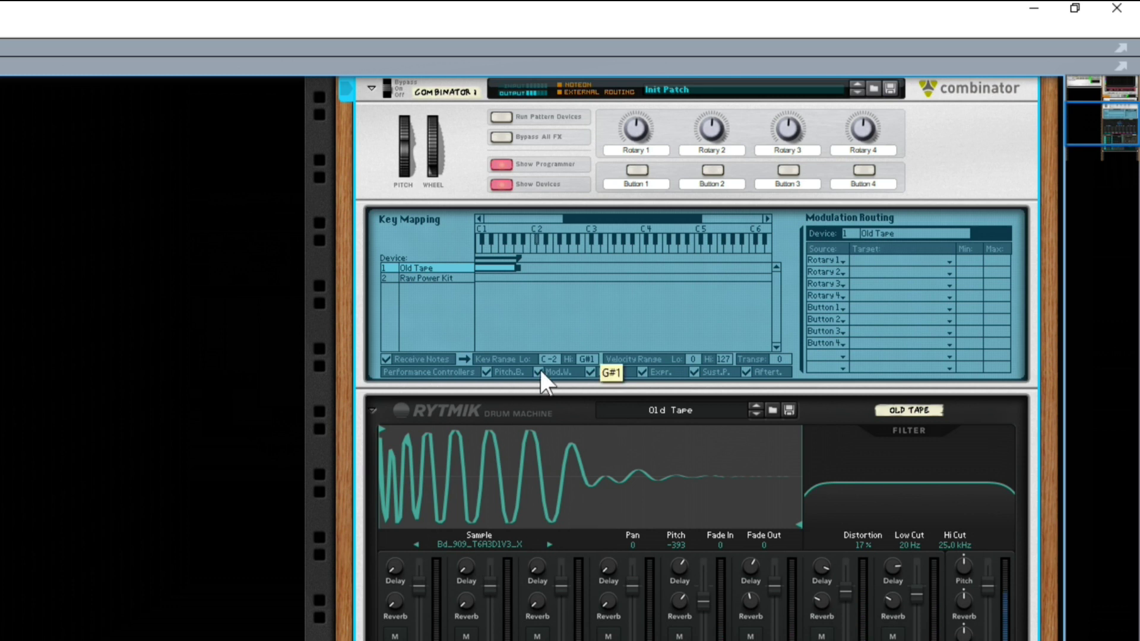
- Set Raw Power Kit's Key Range Lo to A1 and Transpose to -8
left_click(423, 279)
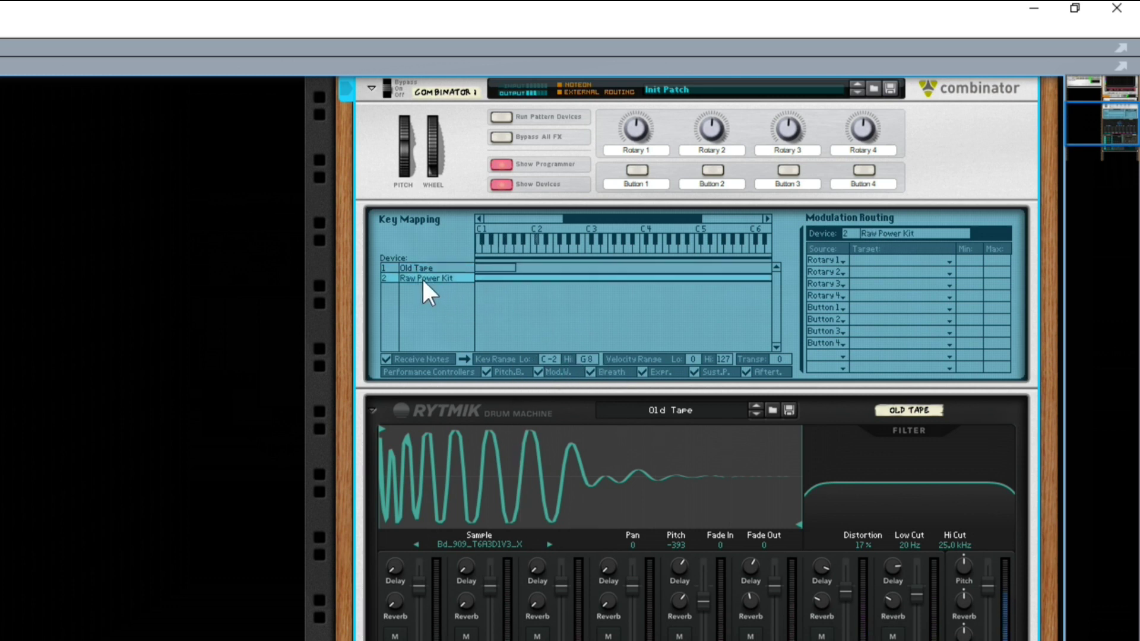
left_click_drag(555, 360, 552, 280)
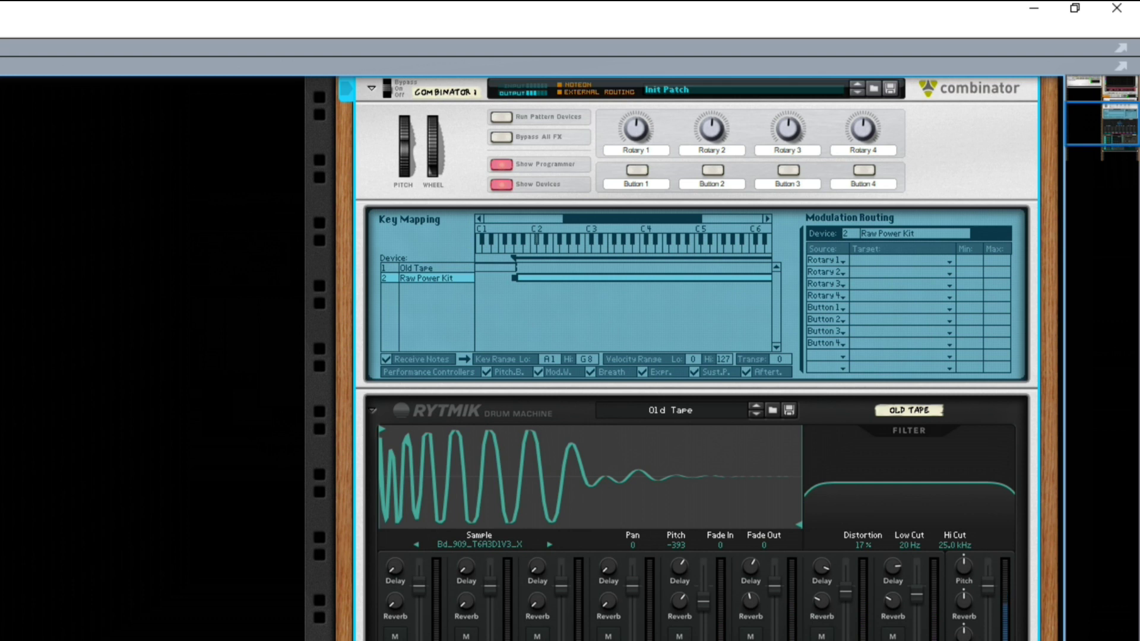
left_click_drag(781, 358, 783, 369)
scroll(755, 465, "down", 5)
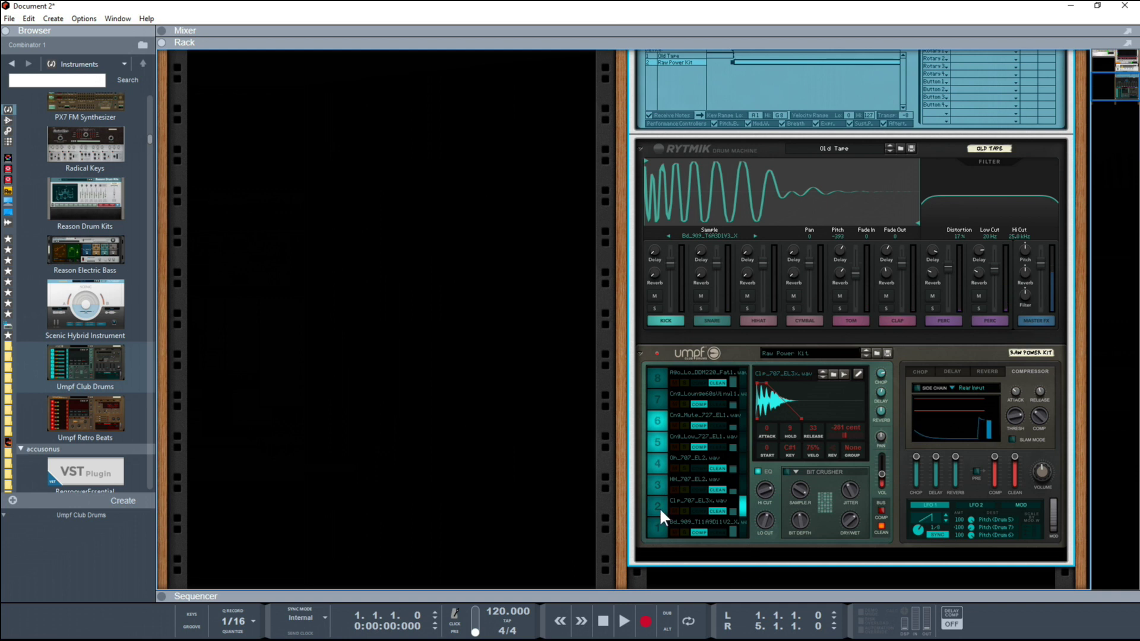
scroll(754, 470, "up", 4)
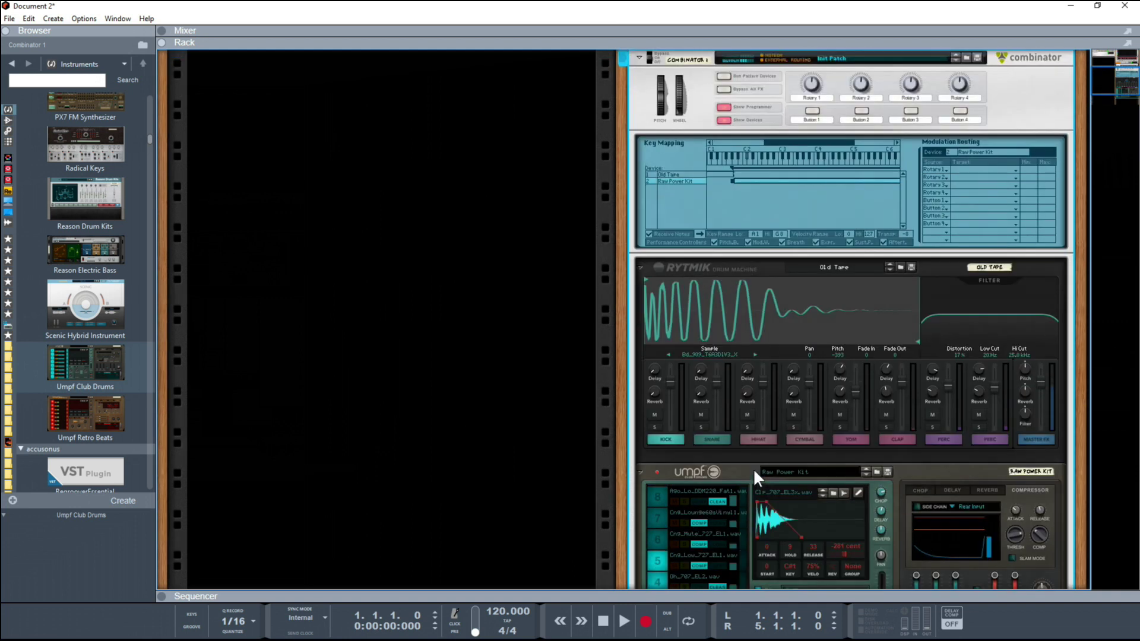
scroll(753, 467, "up", 2)
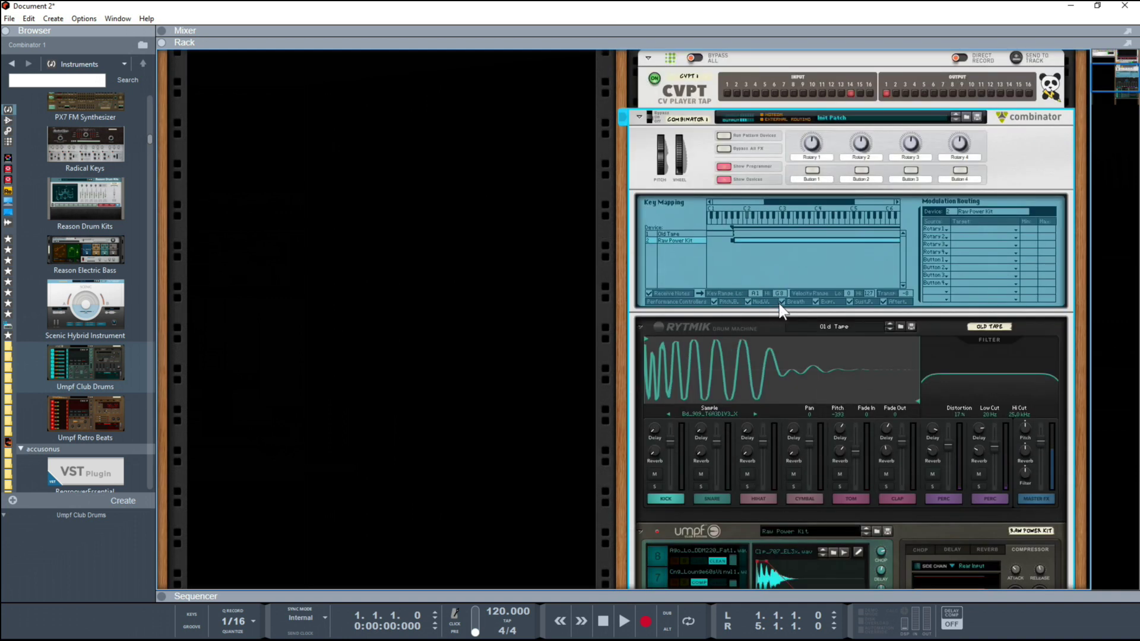
left_click(679, 233)
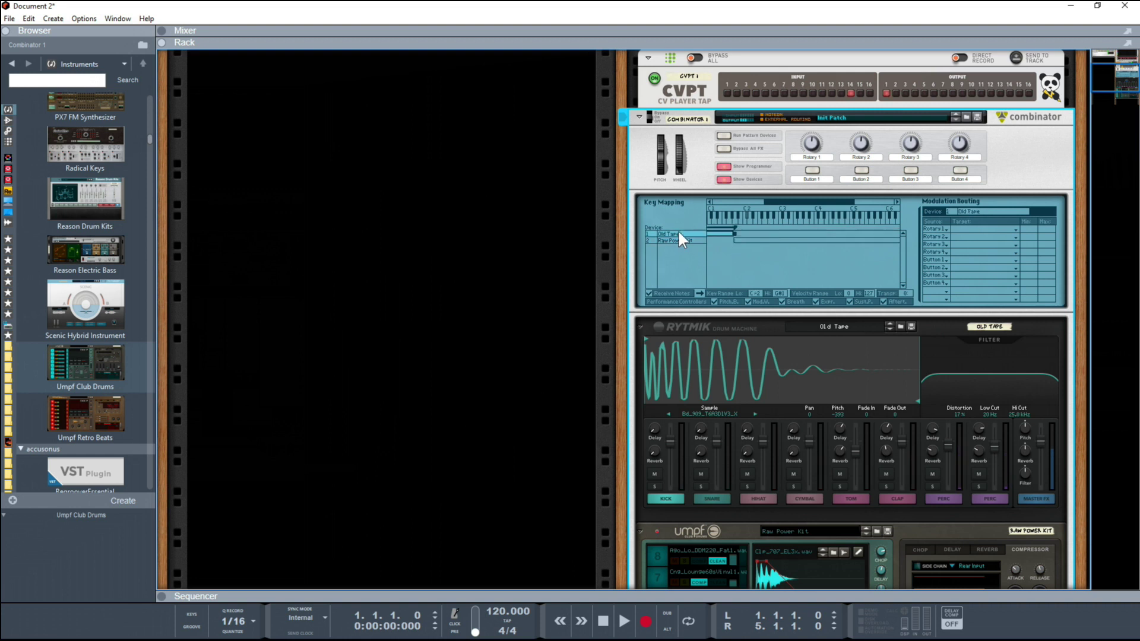
left_click(682, 238)
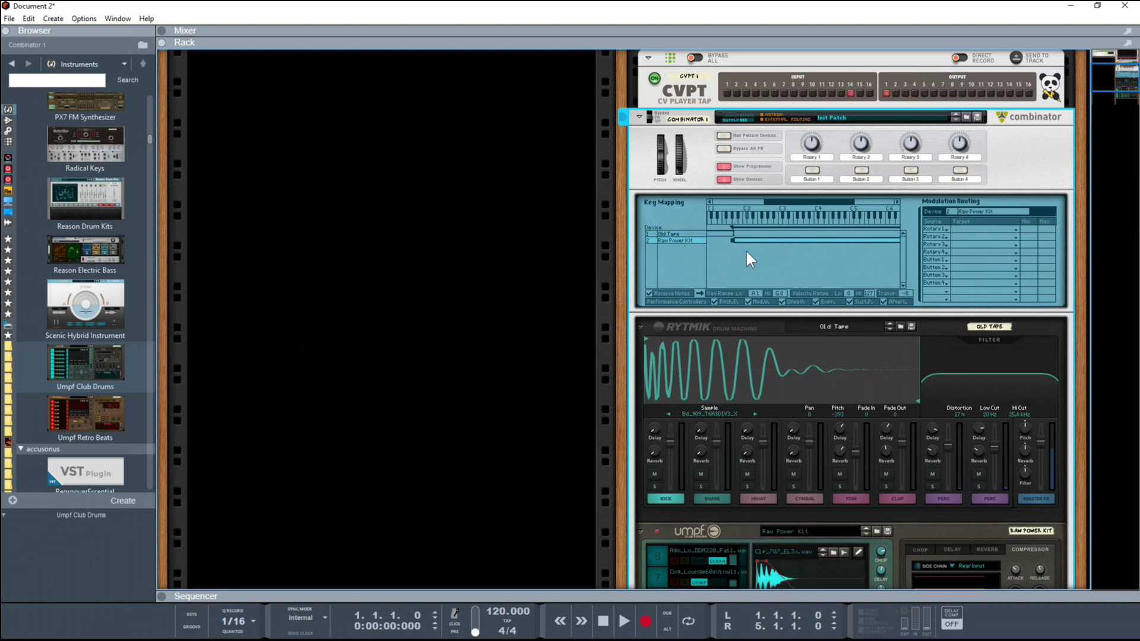
scroll(733, 412, "down", 6)
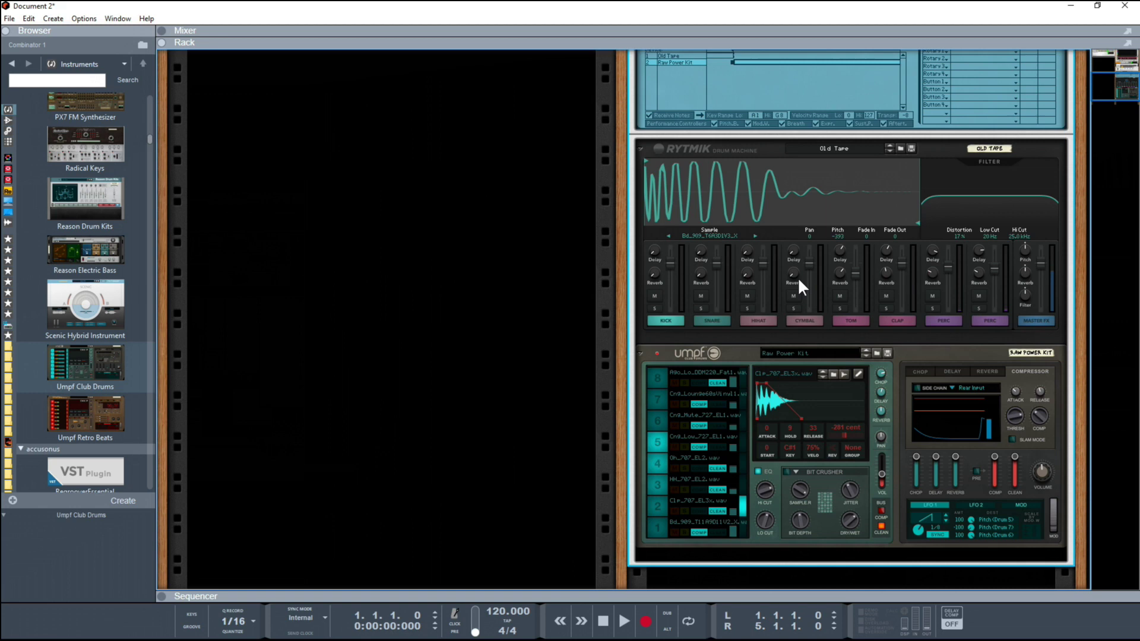